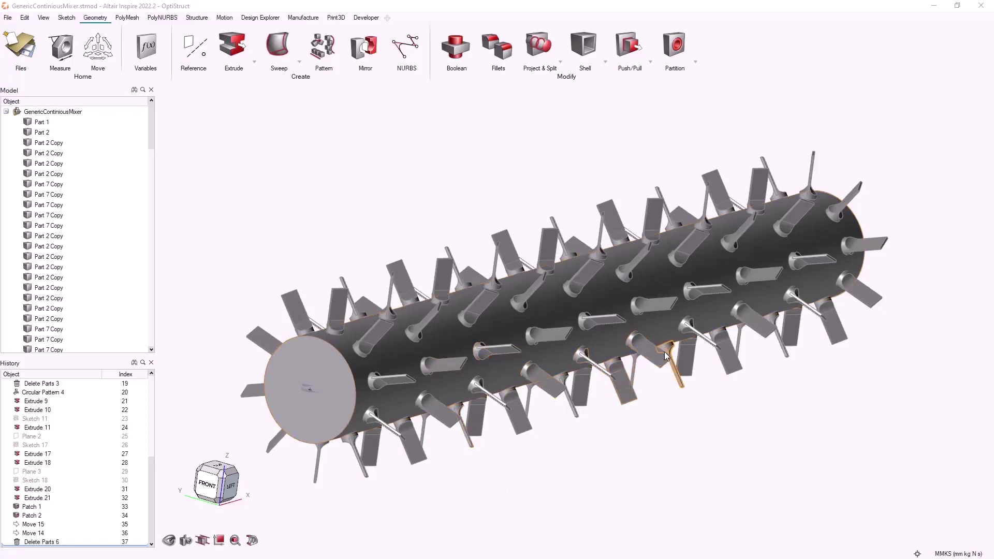
- Look over the paddle mixer from several angles and open the Variable Manager with its list of model parameters
middle_click_drag(641, 326, 560, 327)
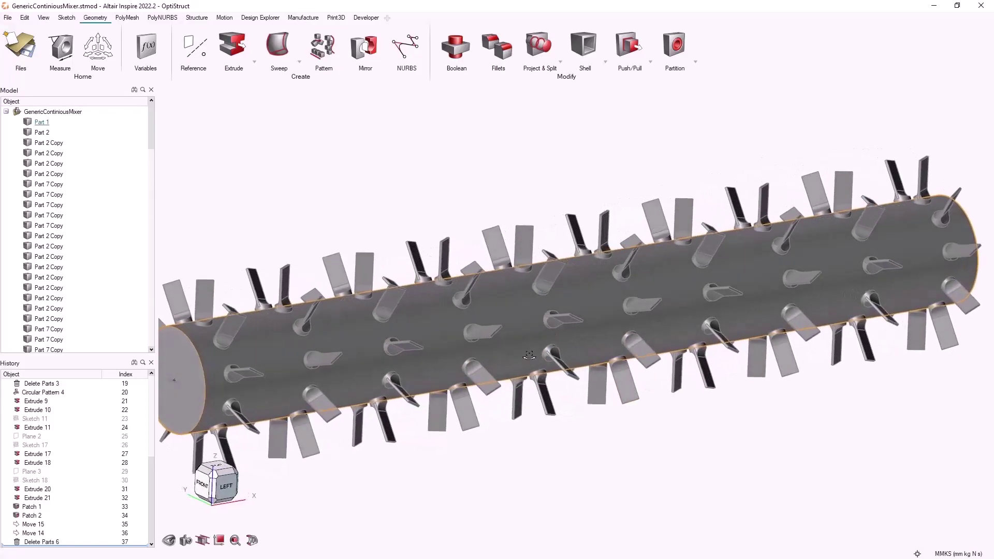
left_click(228, 489)
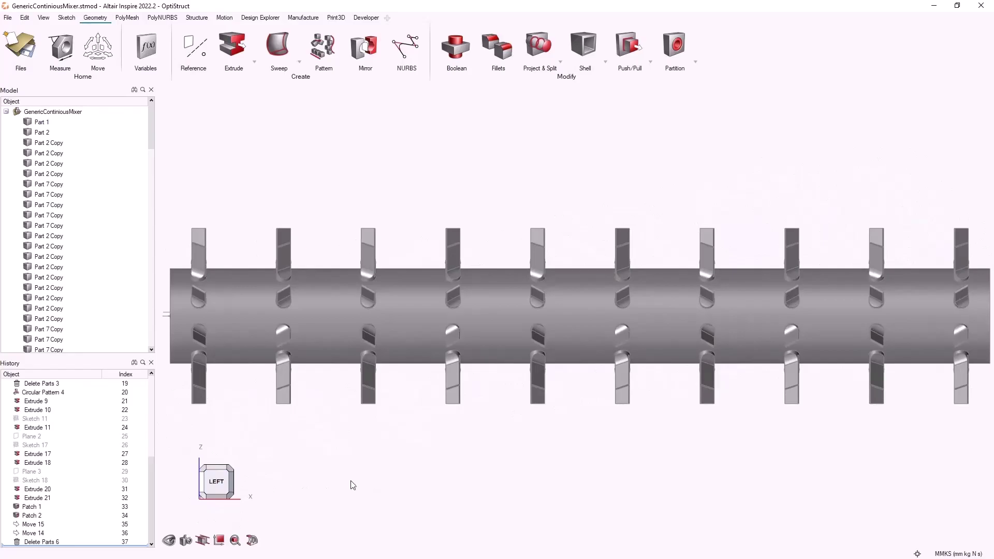
middle_click_drag(243, 219, 338, 168)
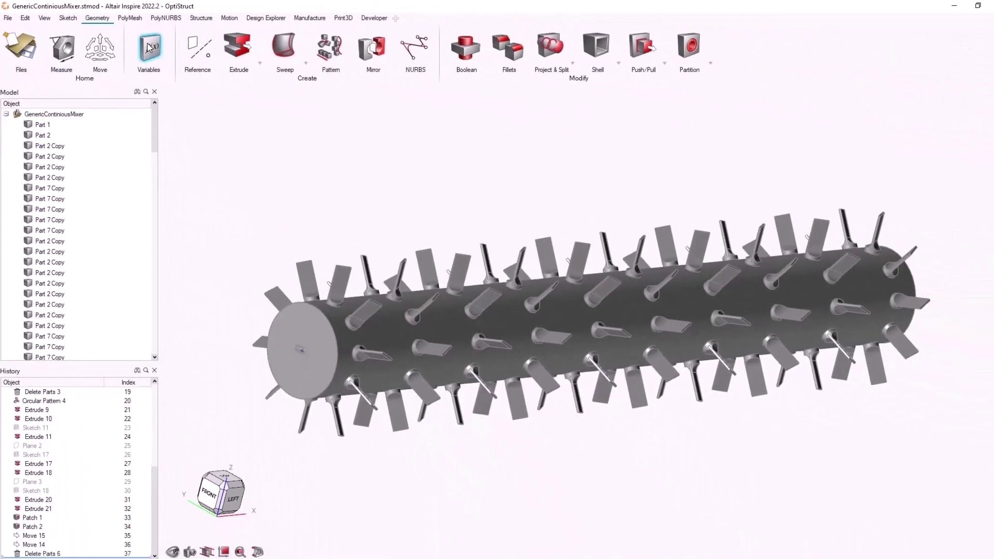
left_click(149, 47)
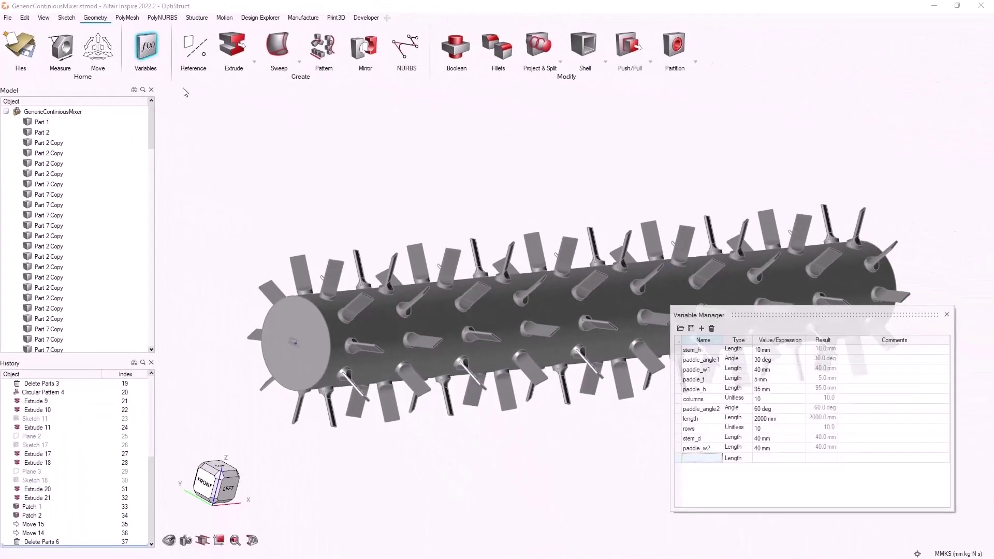
middle_click_drag(256, 223, 446, 255)
middle_click_drag(58, 29, 10, 5)
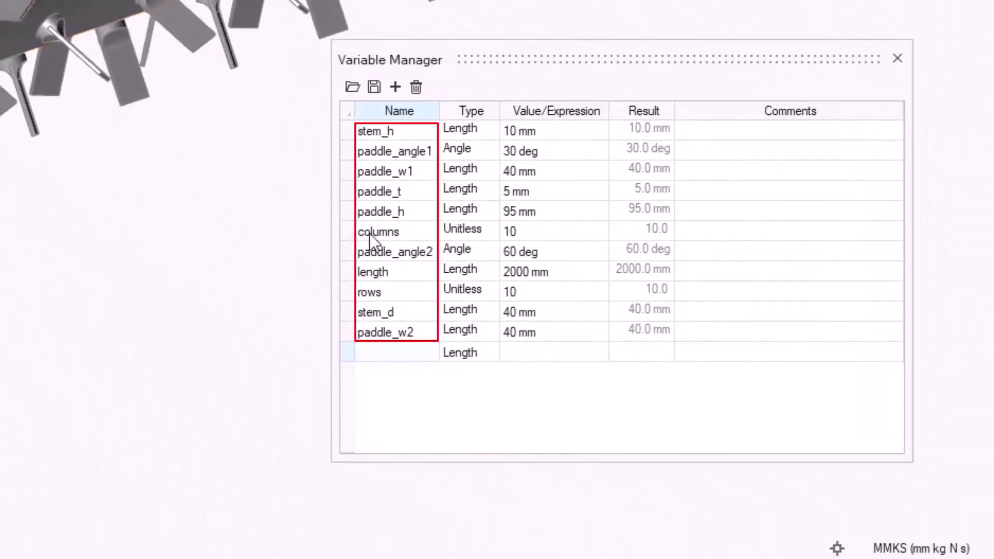
left_click_drag(548, 63, 559, 89)
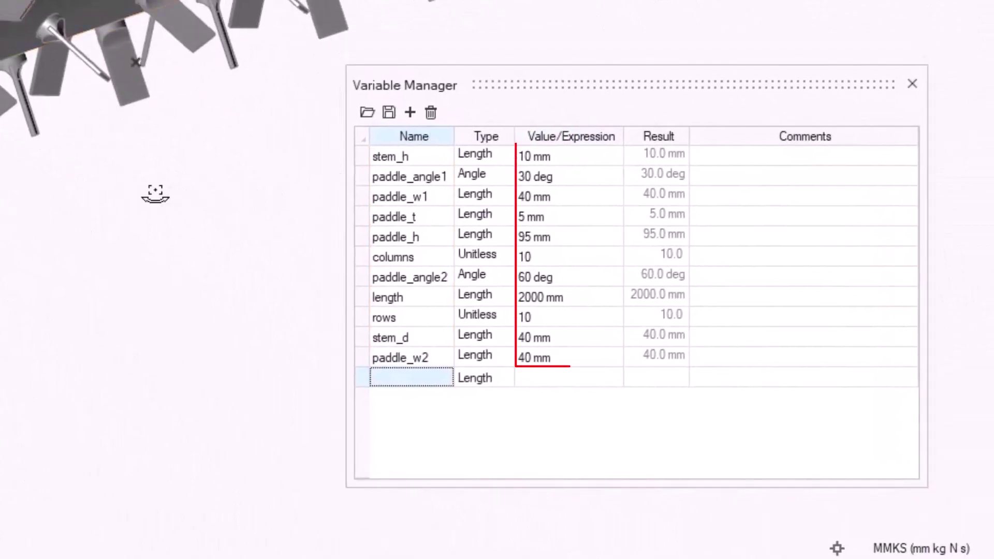
- Set both the rows and columns variables to 8 for the paddle patterns
right_click_drag(155, 193, 80, 192)
left_click(572, 321)
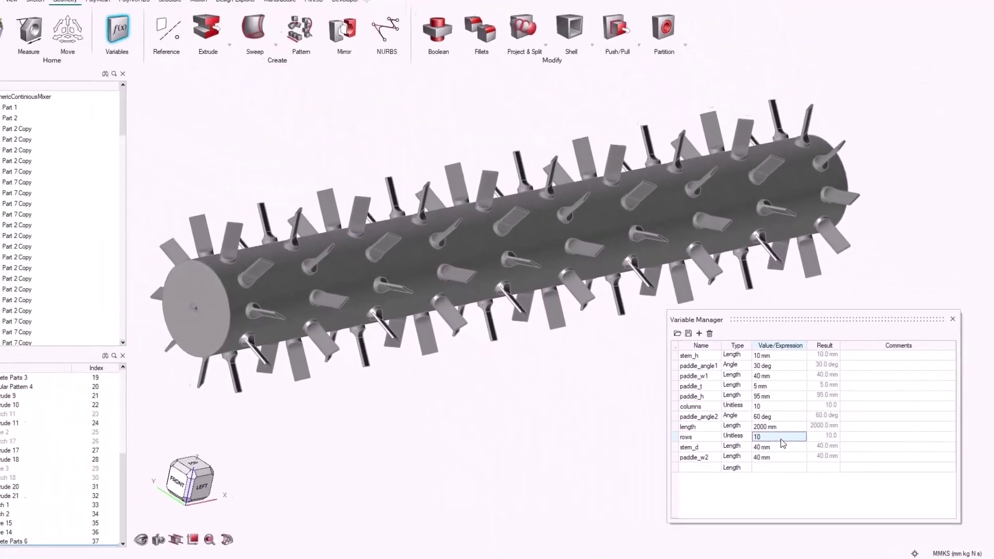
type("8")
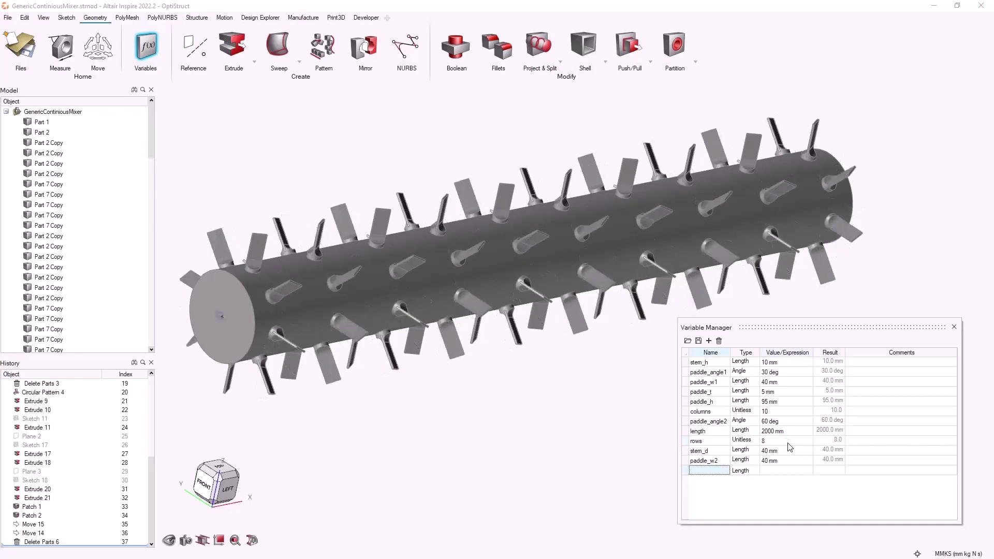
left_click(789, 413)
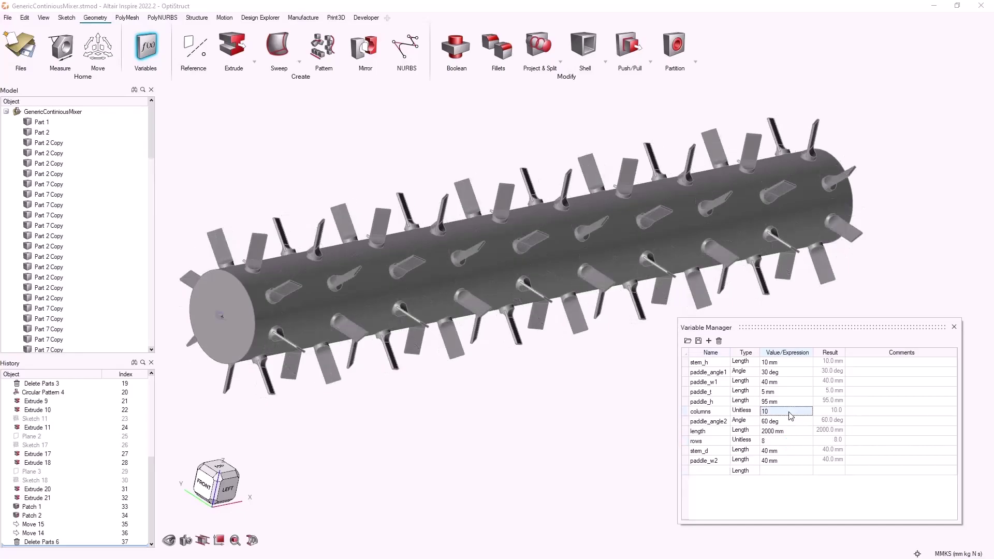
type("8")
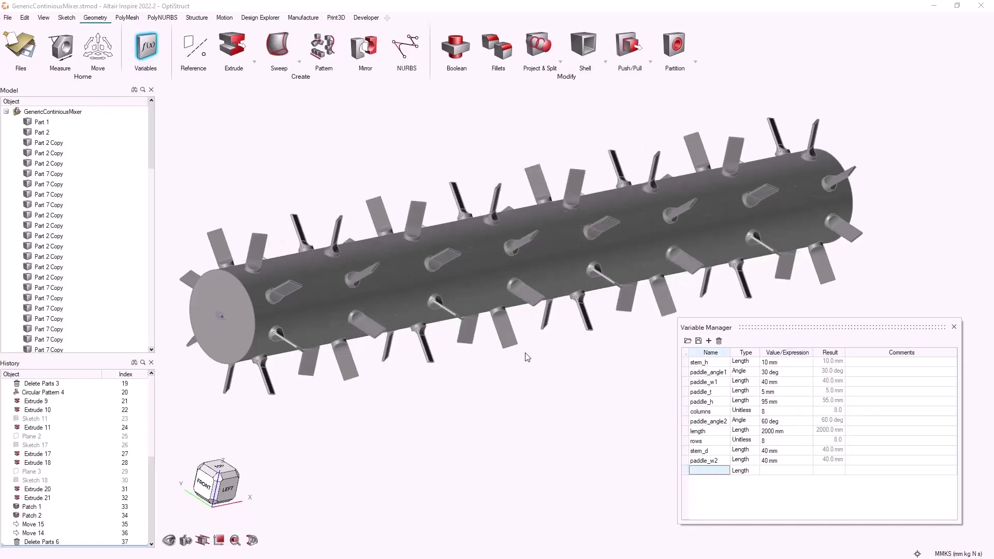
- Set the variable paddle_angle1 to 45 deg and paddle_angle2 to 90 deg
middle_click_drag(525, 357, 384, 377)
right_click_drag(423, 381, 544, 400)
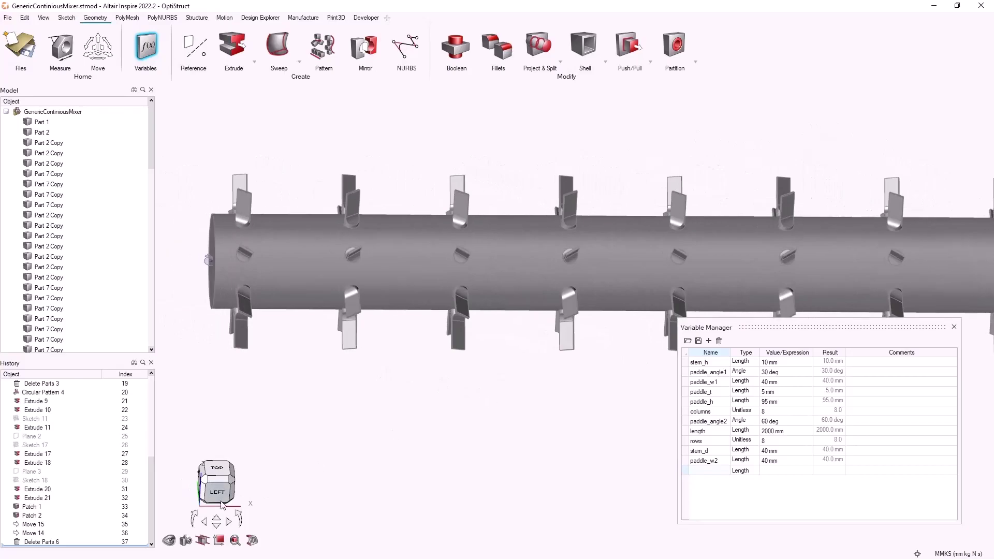
left_click(223, 505)
scroll(371, 341, "up", 5)
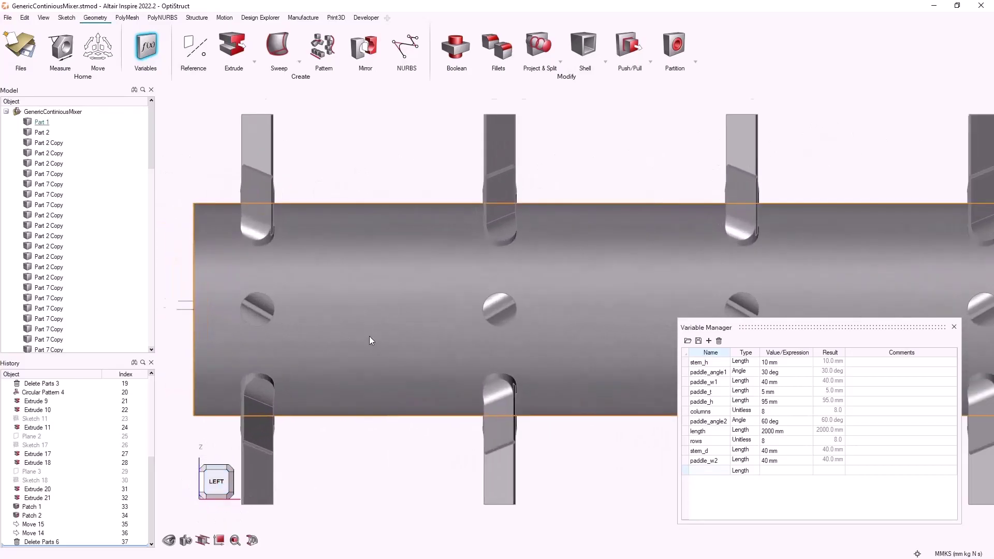
scroll(371, 340, "up", 3)
left_click(784, 373)
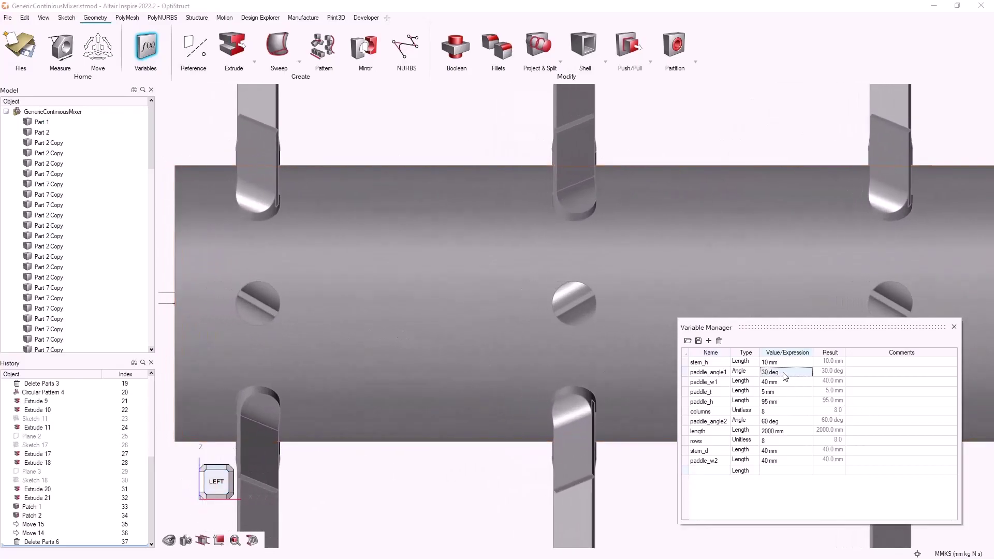
type("45")
key("Return")
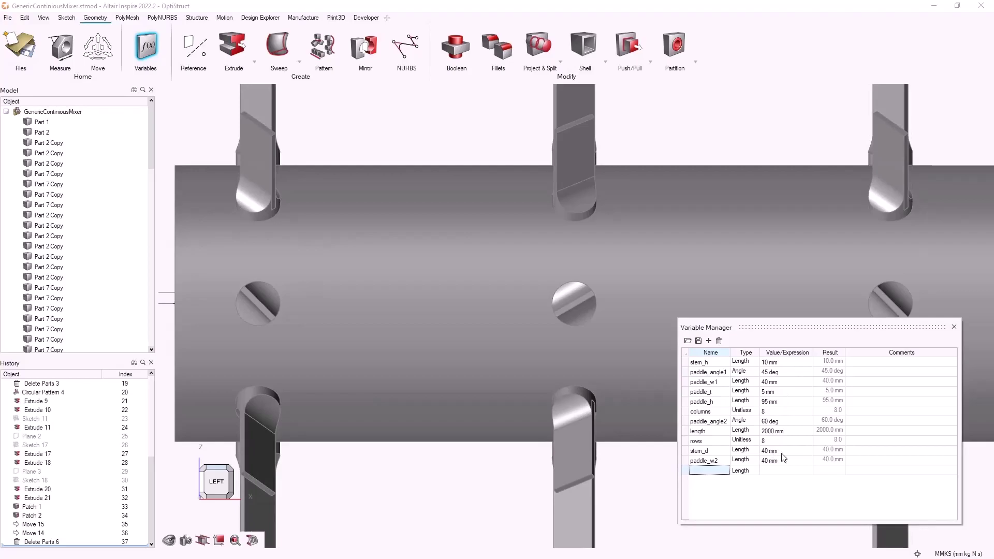
left_click(782, 424)
type("90")
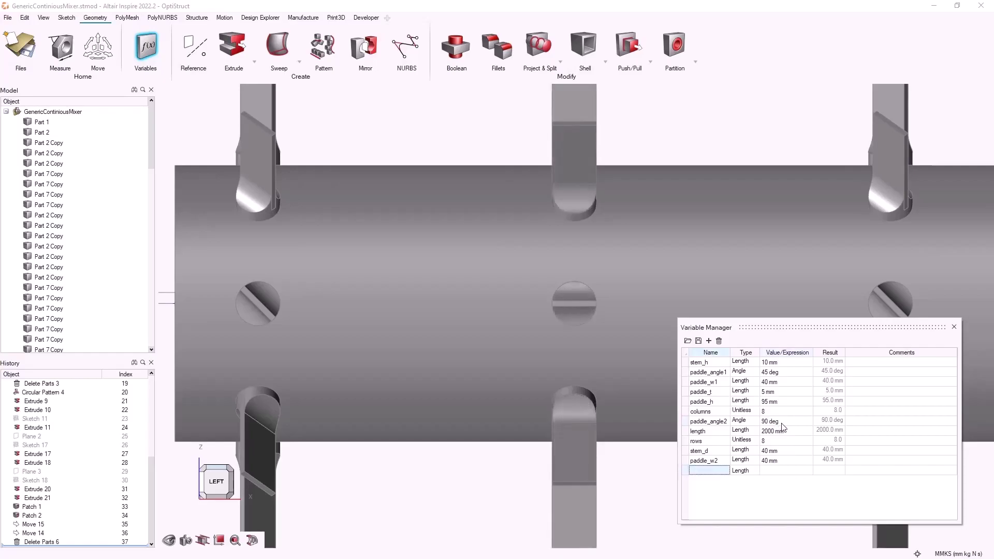
- Open the stem's circle sketch, check which variable drives its diameter dimension, and exit the sketch
scroll(464, 366, "down", 4)
middle_click_drag(464, 365, 649, 331)
scroll(402, 315, "down", 3)
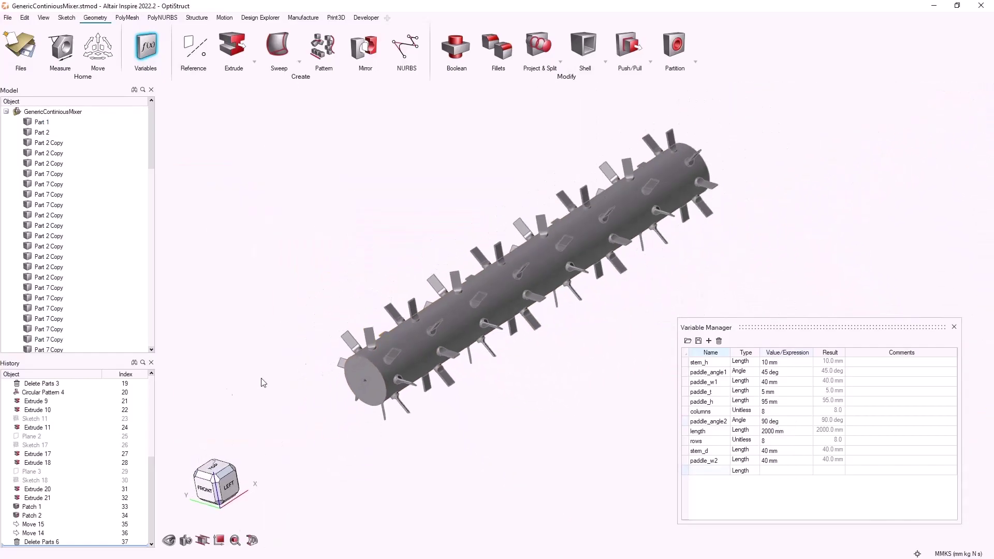
scroll(369, 383, "up", 7)
scroll(386, 355, "up", 5)
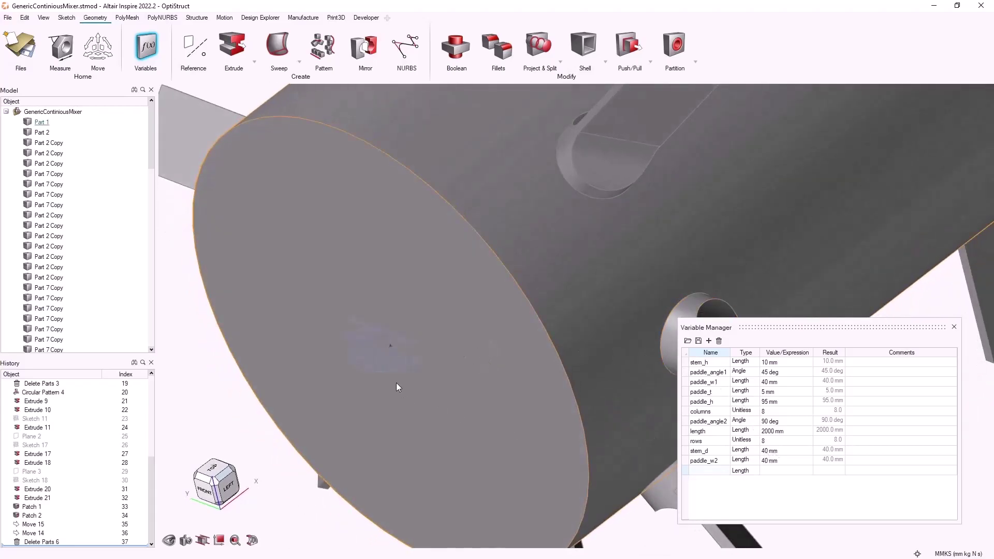
scroll(370, 360, "up", 5)
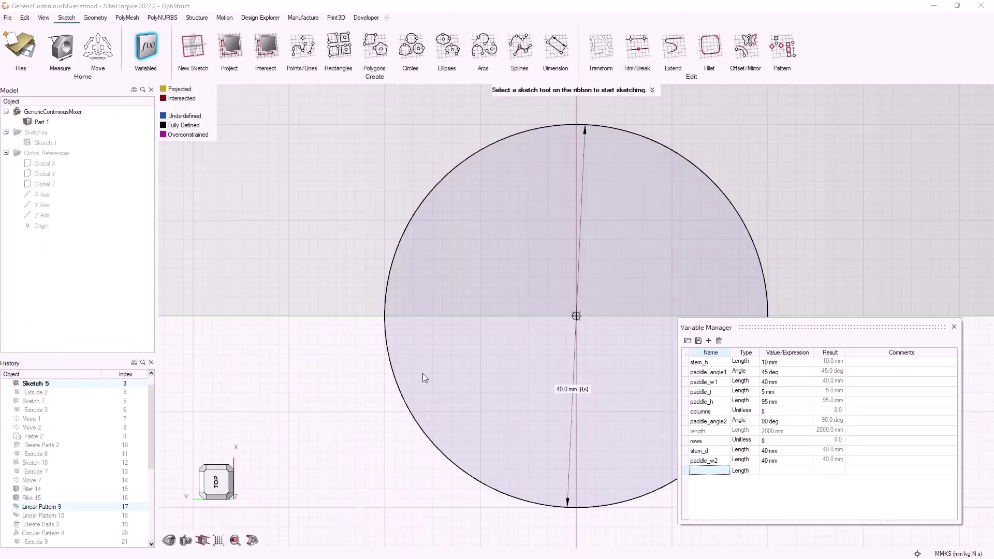
double_click(458, 378)
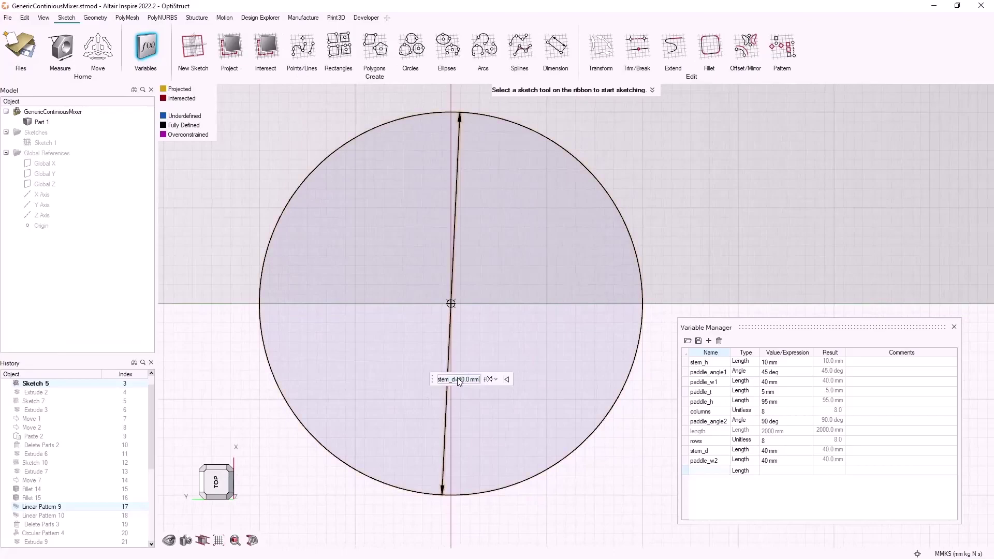
left_click(770, 455)
left_click(631, 449)
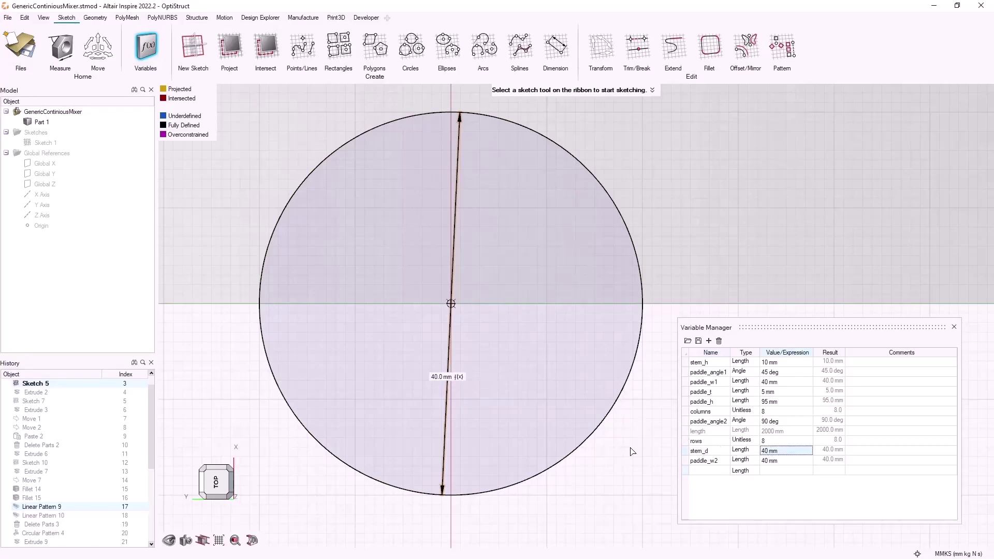
right_click(621, 453)
right_click(621, 453)
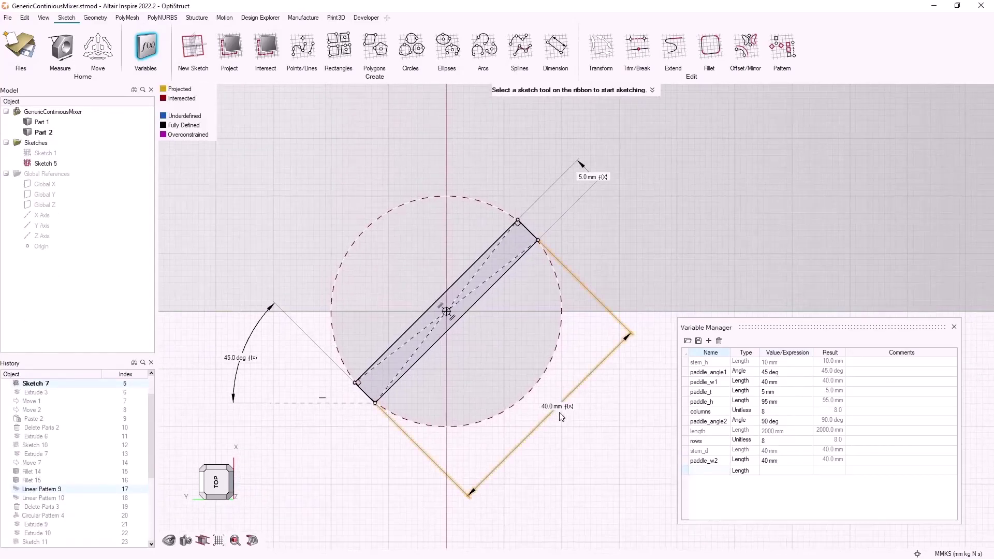
- In the first paddle's sketch, check which variables drive the rectangle's width, thickness and angle dimensions, and exit the sketch
double_click(558, 410)
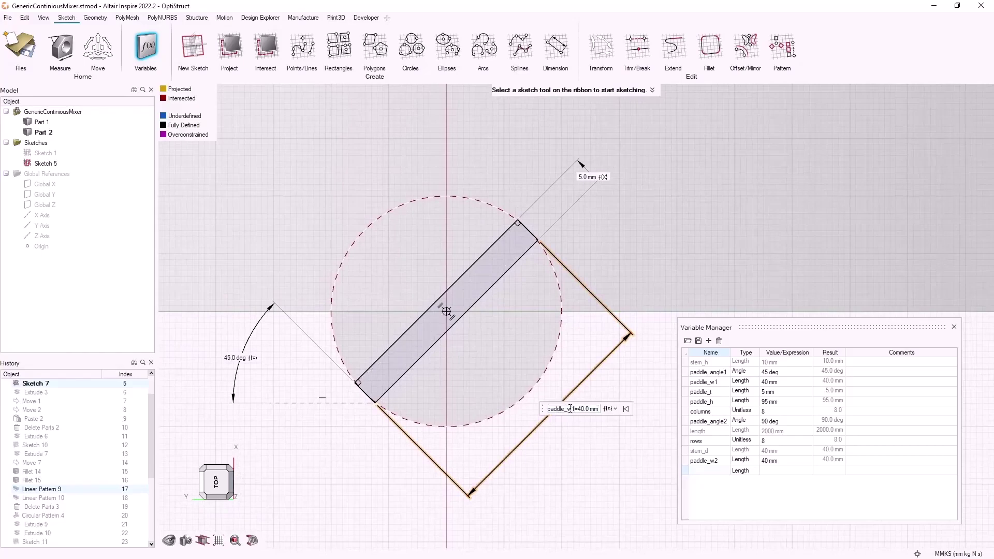
left_click_drag(571, 408, 534, 408)
key("Escape")
double_click(588, 178)
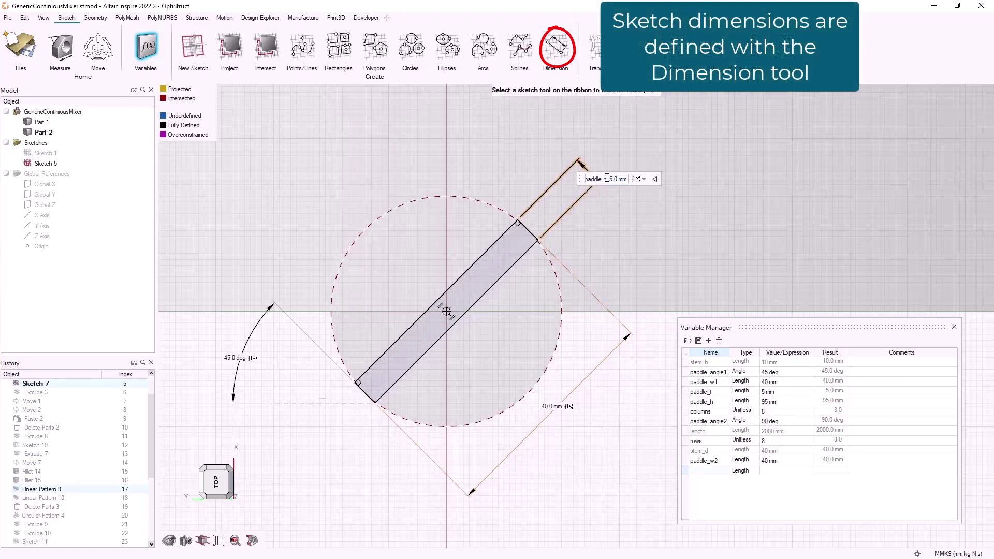
left_click_drag(607, 179, 573, 180)
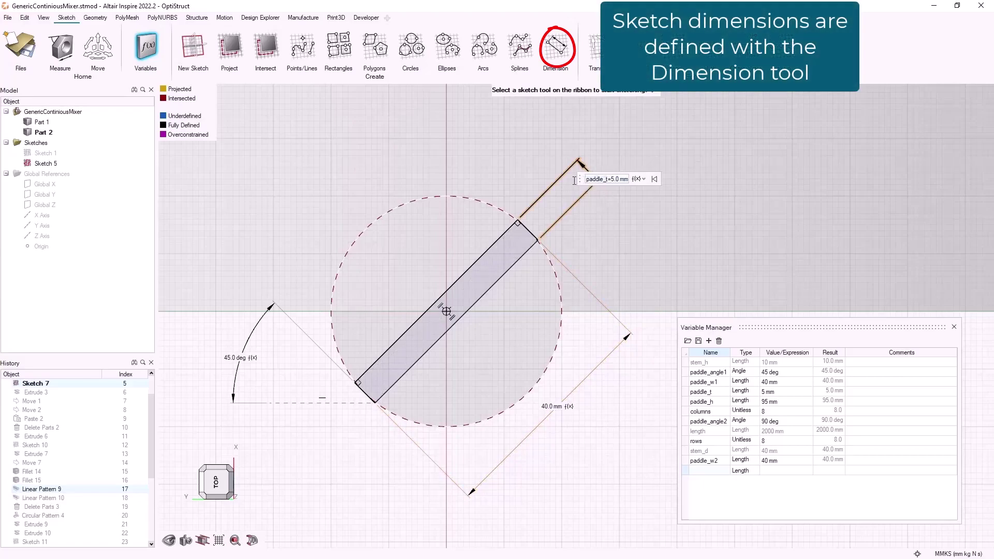
left_click(632, 420)
double_click(241, 358)
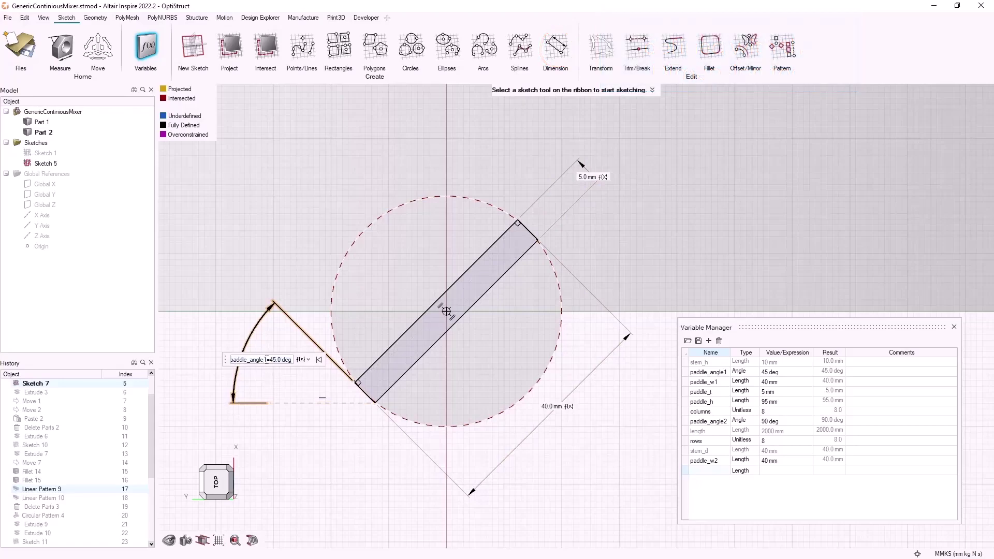
left_click(319, 436)
right_click(344, 451)
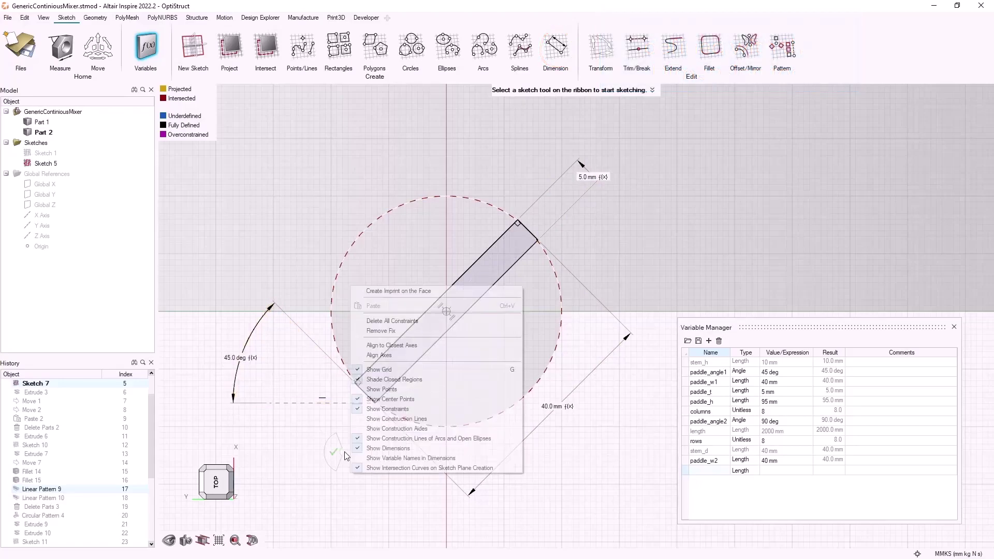
mouse_move(318, 449)
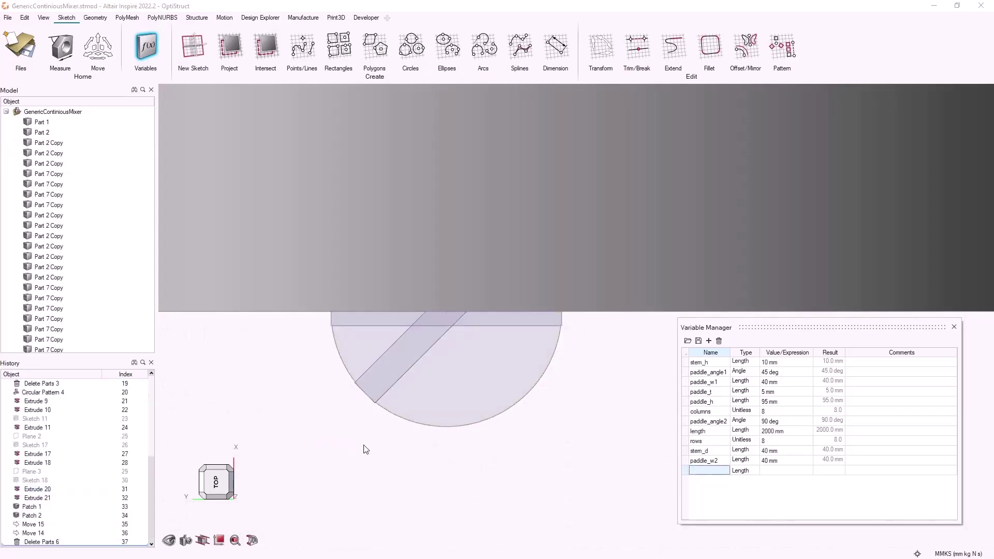
- Open the second paddle's sketch and check which variables drive its angle, width and thickness dimensions
left_click(366, 325)
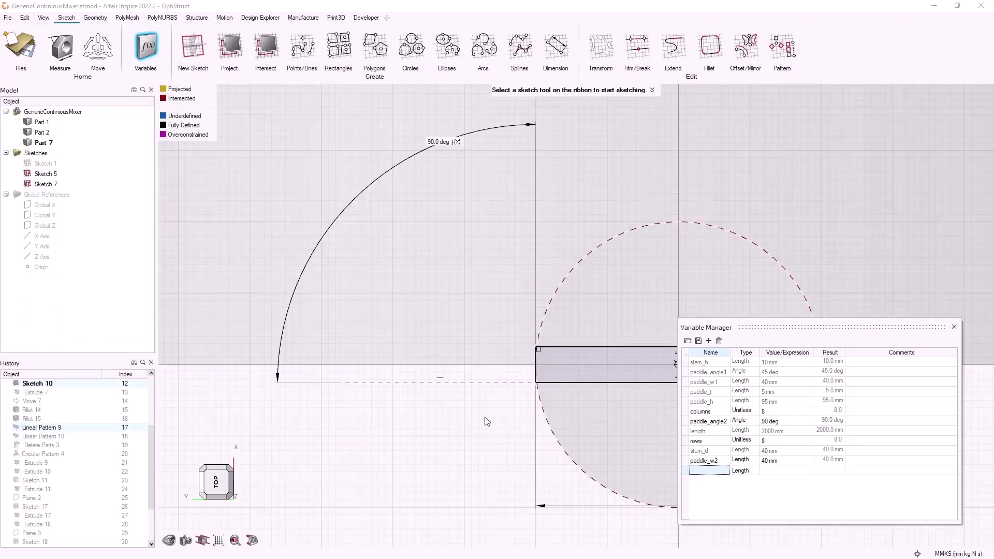
scroll(477, 444, "down", 7)
scroll(469, 440, "up", 1)
right_click_drag(439, 430, 275, 404)
scroll(545, 475, "down", 1)
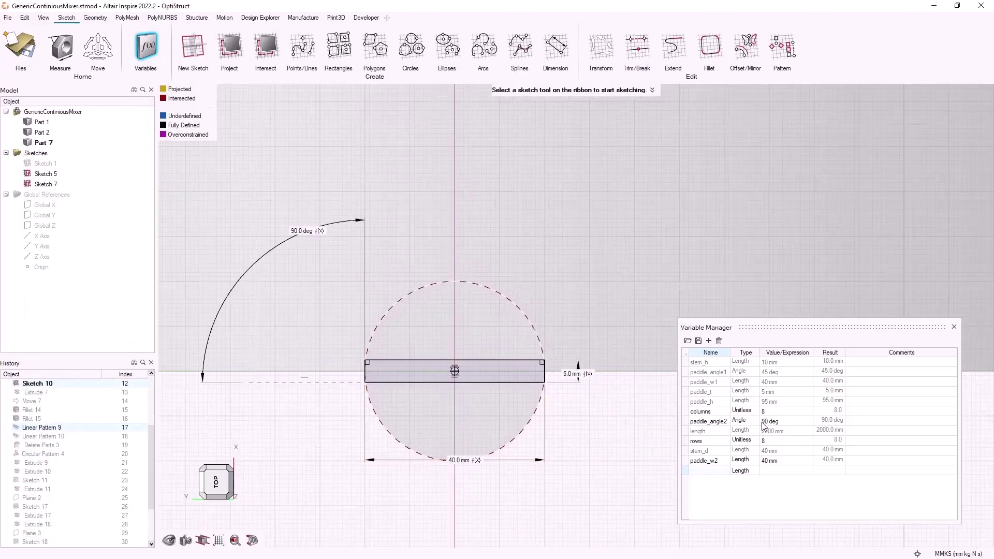
double_click(307, 231)
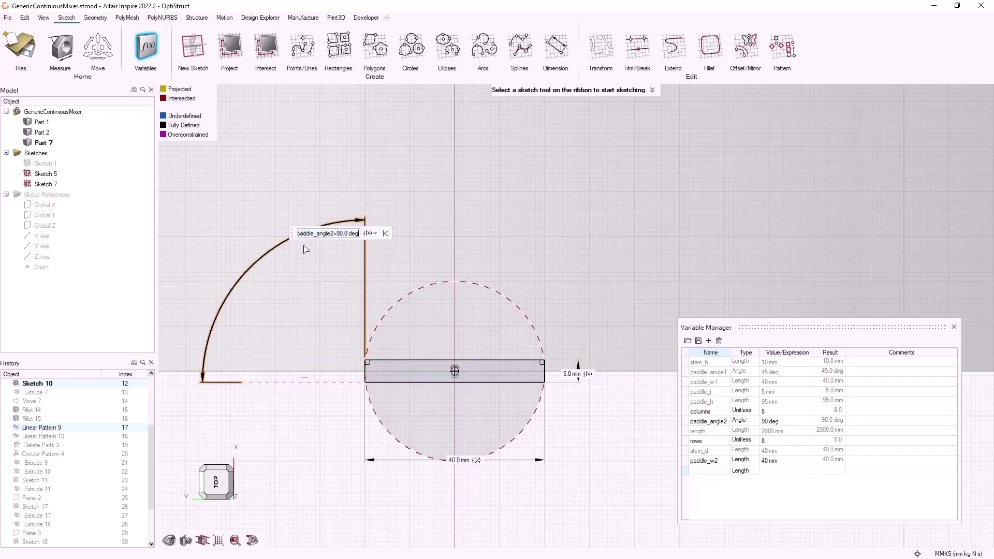
left_click(344, 460)
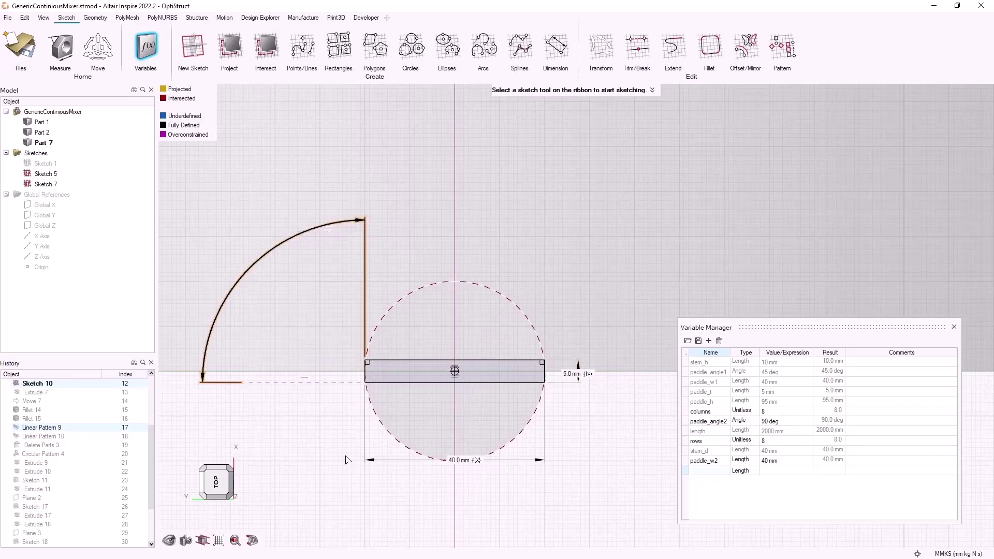
double_click(459, 463)
left_click(490, 464)
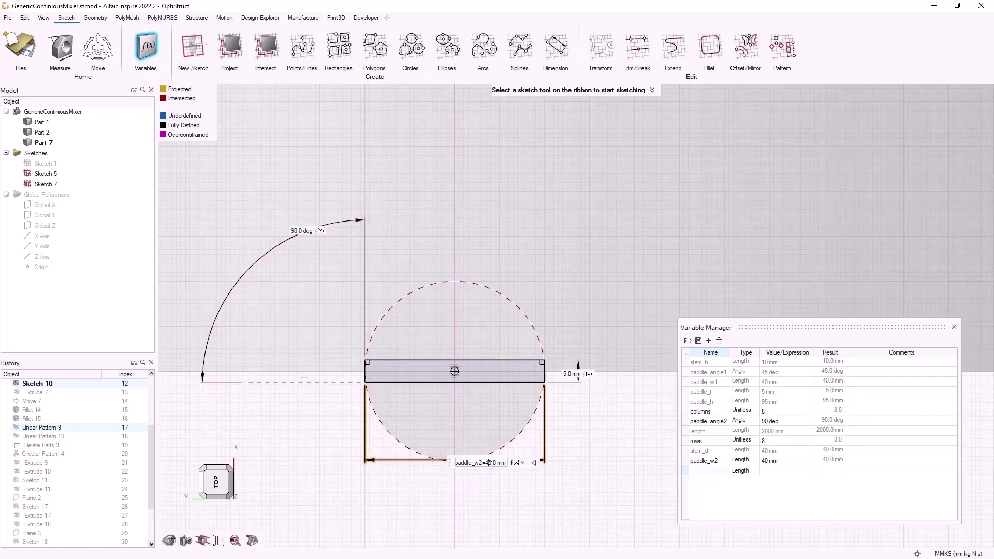
left_click(569, 446)
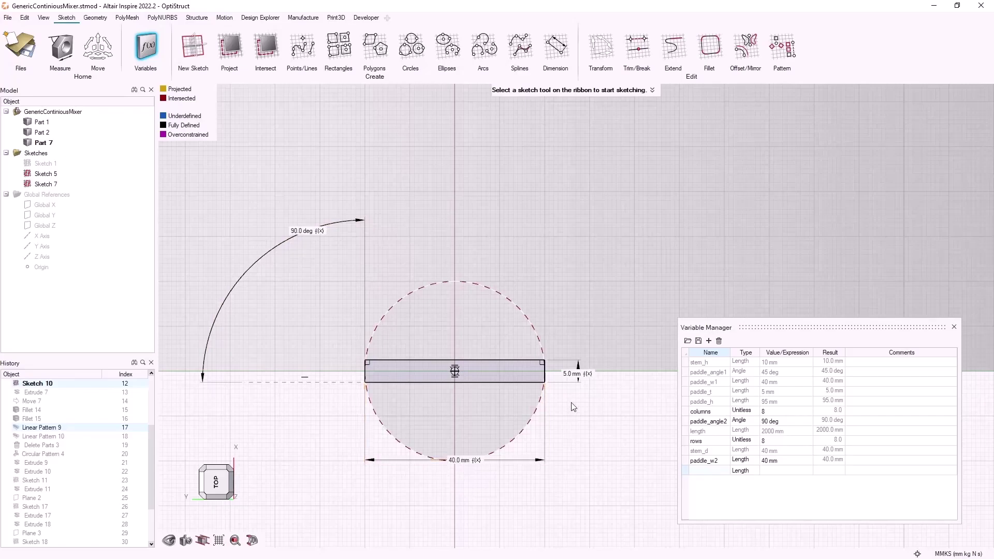
double_click(574, 374)
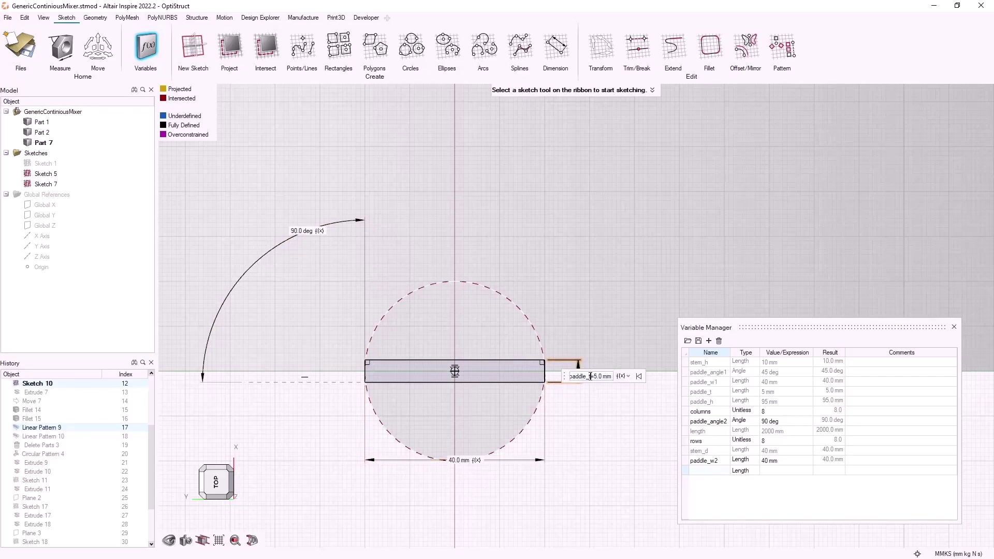
key("Return")
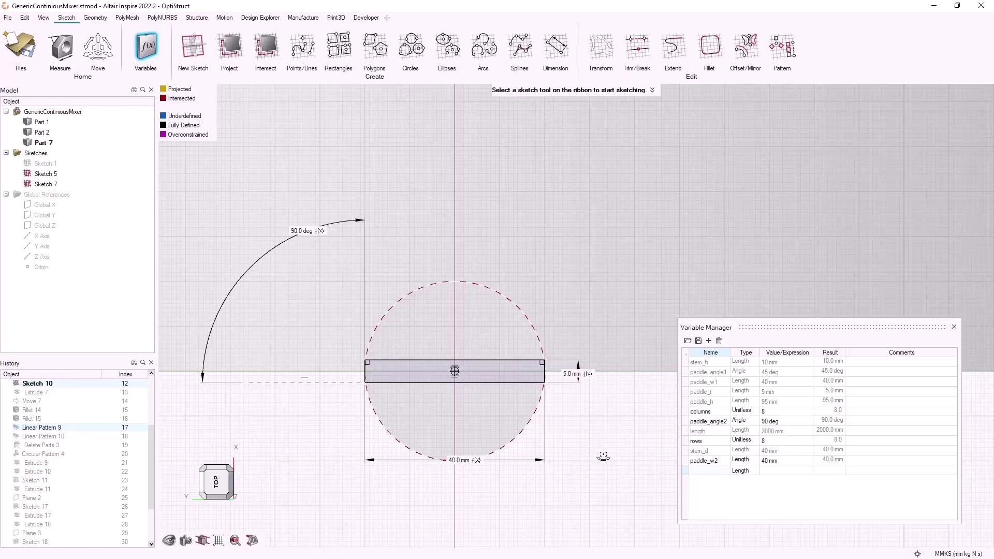
- Exit the second paddle's sketch and roll the model history back to just before Linear Pattern 9
right_click(604, 456)
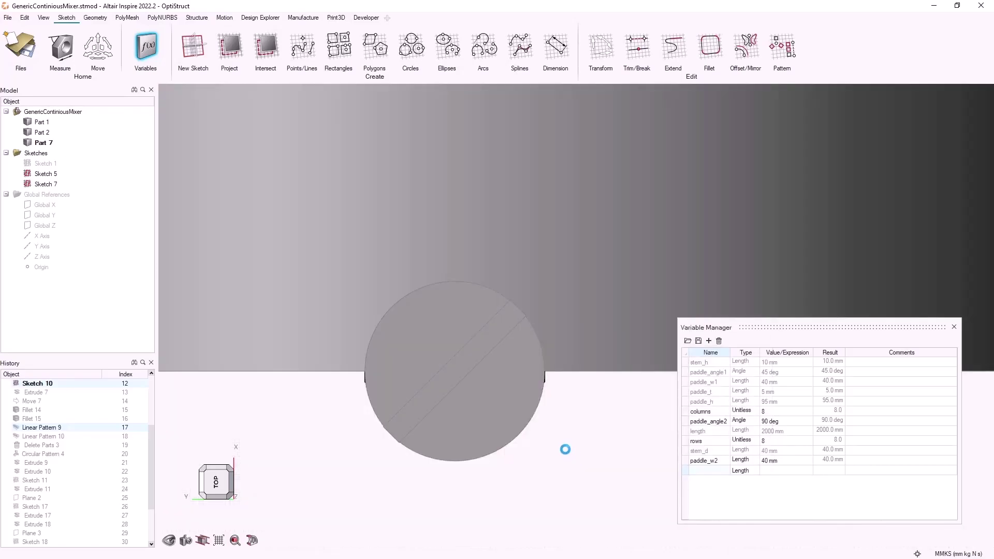
scroll(562, 450, "down", 8)
middle_click_drag(559, 450, 512, 263)
right_click_drag(512, 263, 361, 280)
scroll(361, 280, "down", 4)
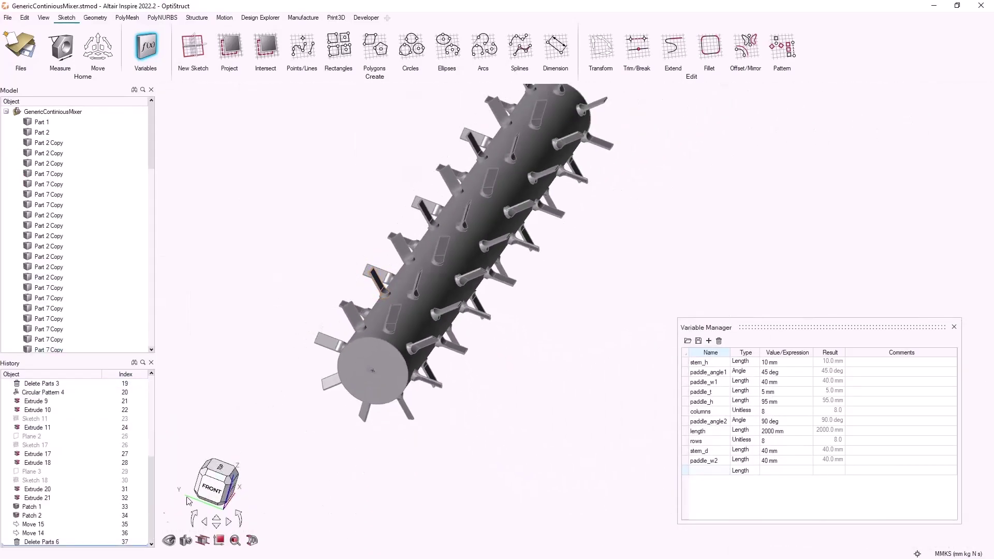
left_click_drag(82, 543, 81, 519)
right_click_drag(364, 312, 515, 199)
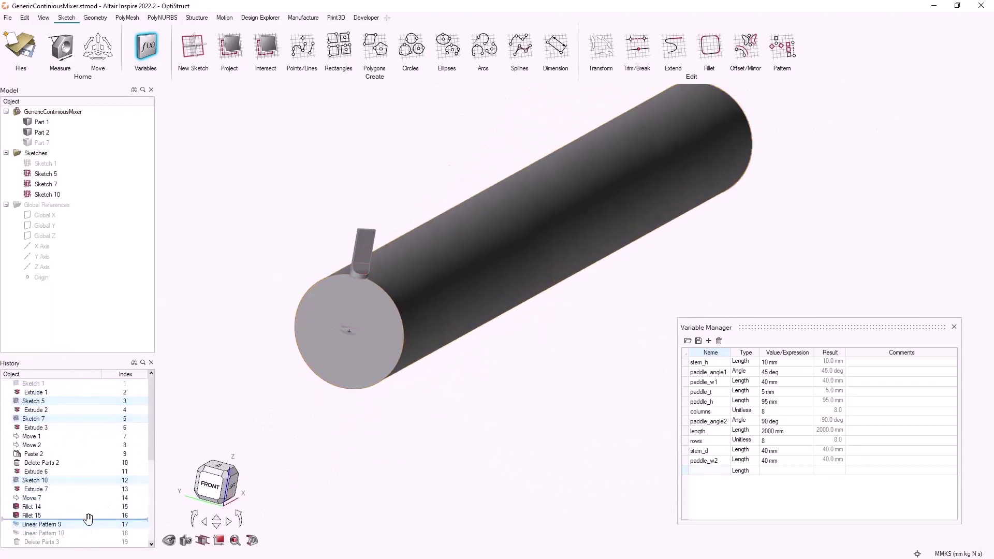
- Advance the history past Linear Pattern 9 and 10, and check which variable expressions drive Linear Pattern 10's spacing and copies
left_click_drag(87, 519, 88, 525)
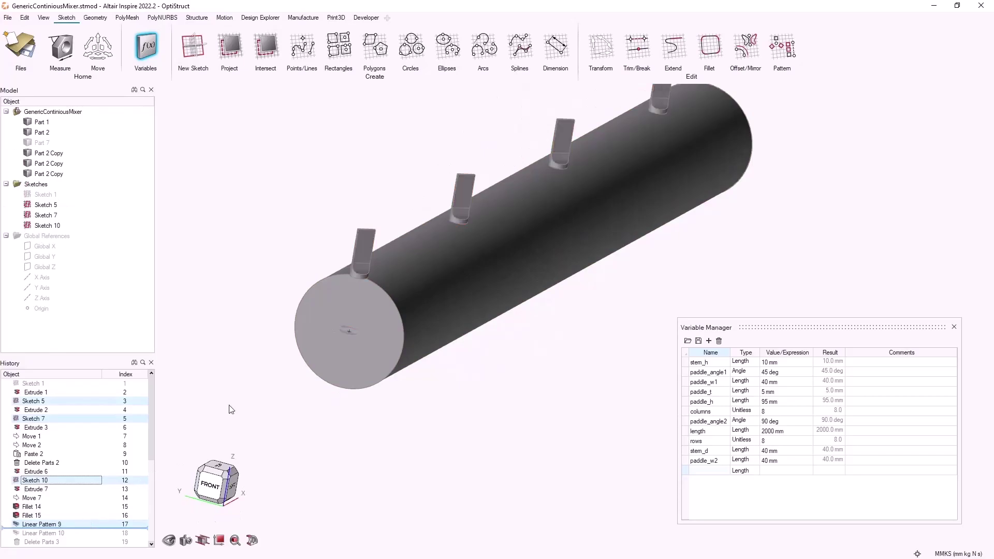
right_click_drag(252, 414, 261, 437)
left_click_drag(74, 528, 75, 537)
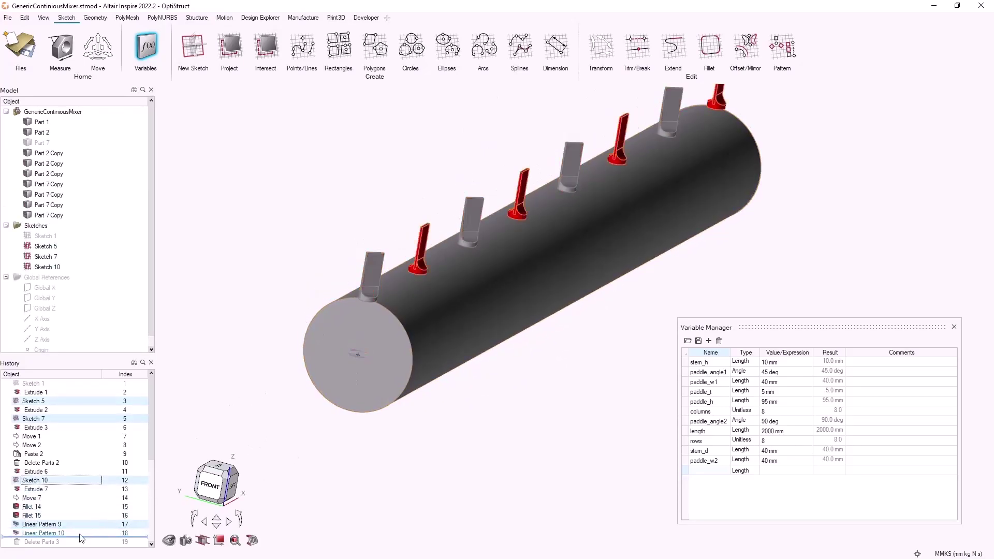
double_click(78, 533)
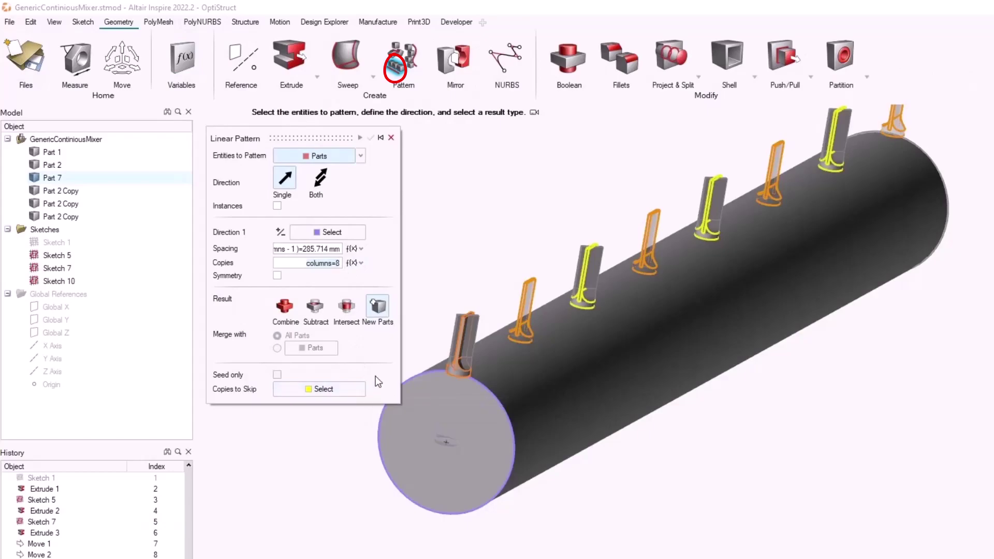
right_click(490, 215)
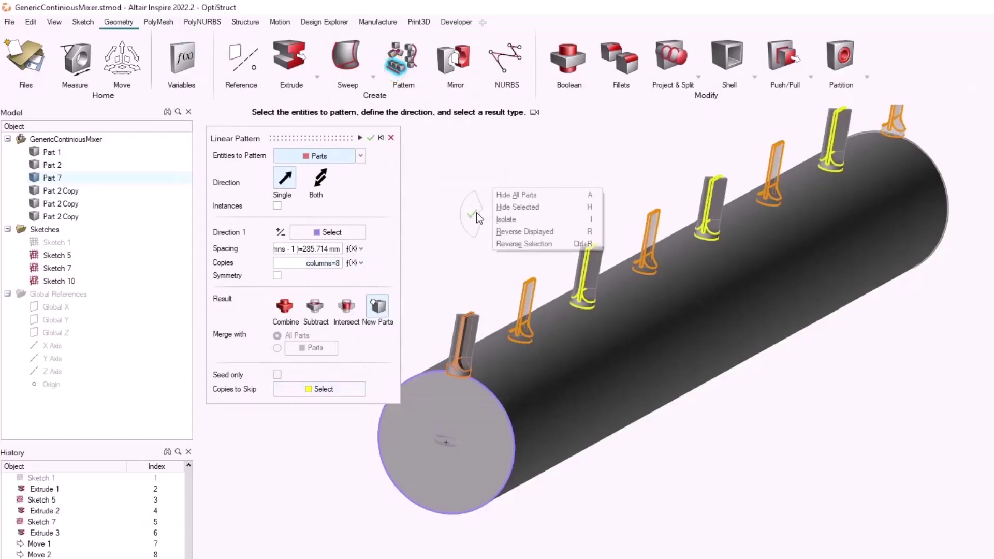
mouse_move(453, 210)
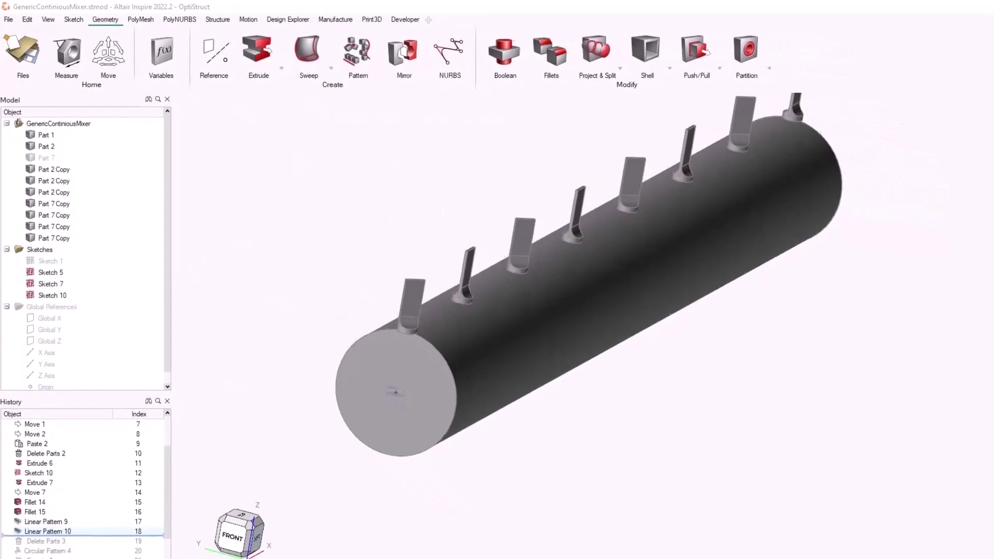
- Advance the history past Circular Pattern 4, check which variable drives its angle and copies, and close the pattern
left_click_drag(74, 535, 77, 554)
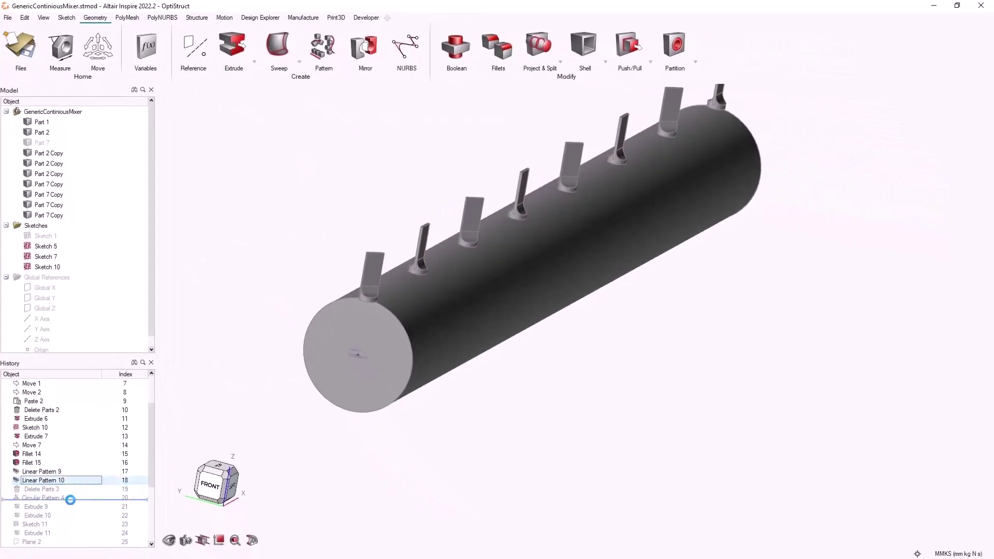
left_click_drag(71, 500, 70, 501)
double_click(77, 498)
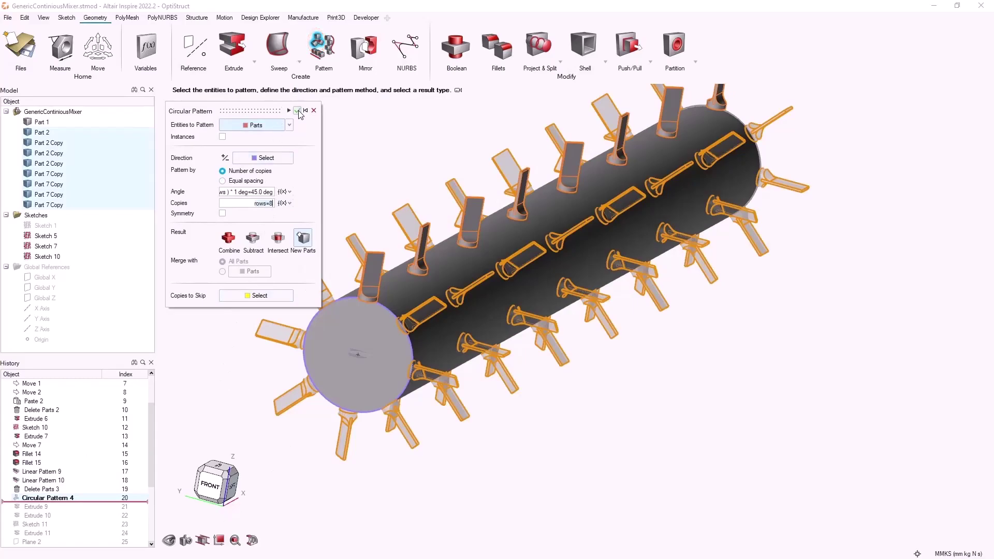
left_click_drag(229, 194, 185, 193)
left_click(297, 110)
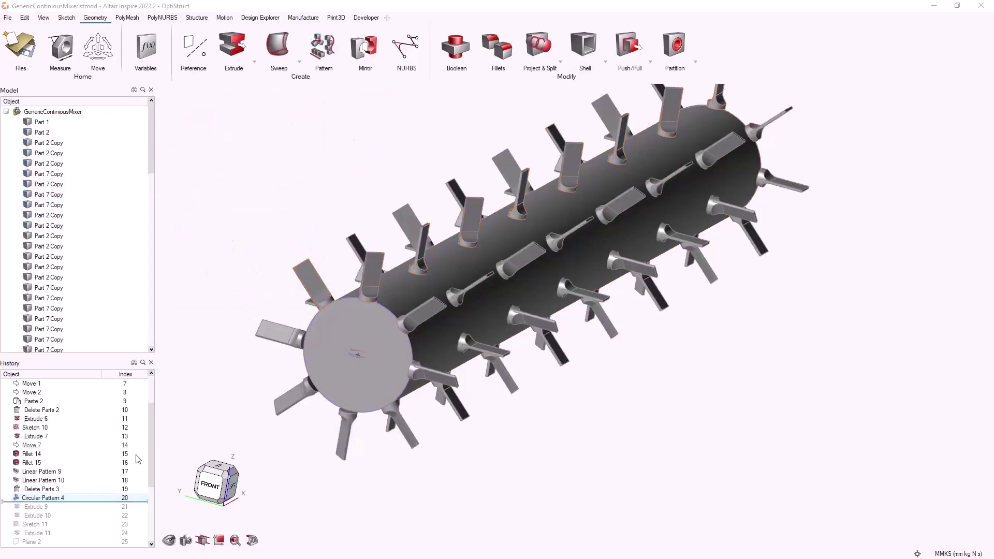
- Restore the model history through its last feature, Delete Parts 6, and open the Variable Manager
left_click(119, 497)
scroll(120, 533, "down", 4)
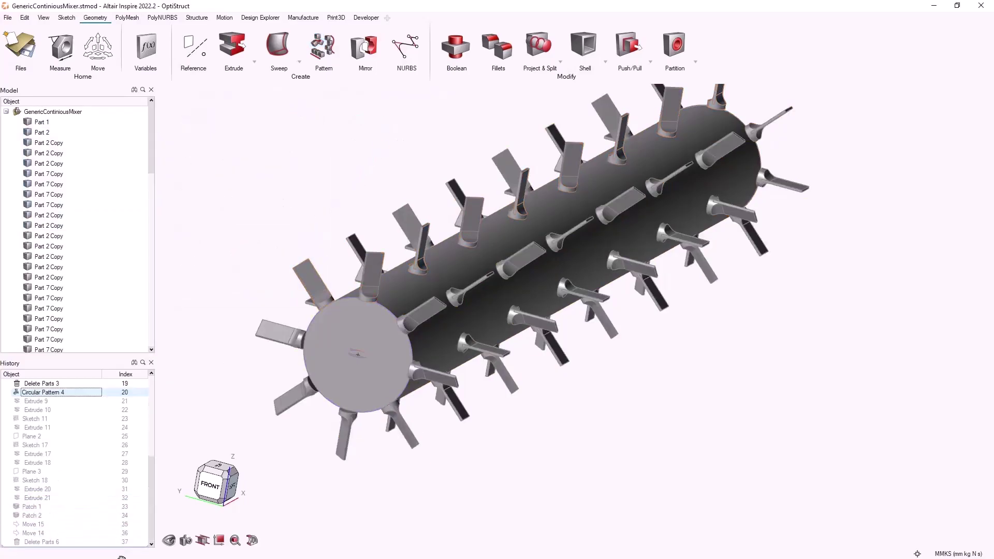
middle_click_drag(343, 206, 311, 210)
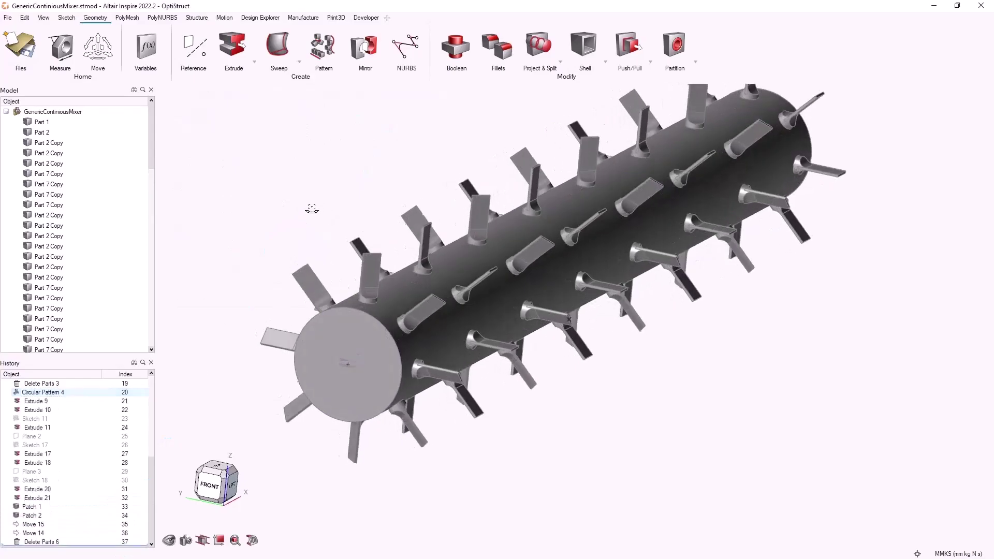
right_click_drag(311, 210, 251, 282)
scroll(284, 257, "down", 2)
right_click_drag(291, 248, 305, 225)
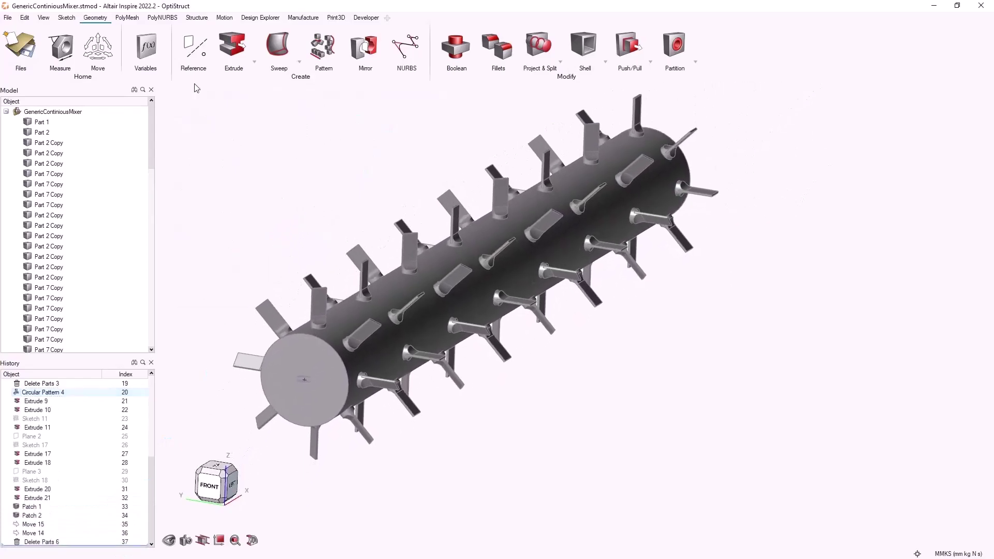
left_click(150, 51)
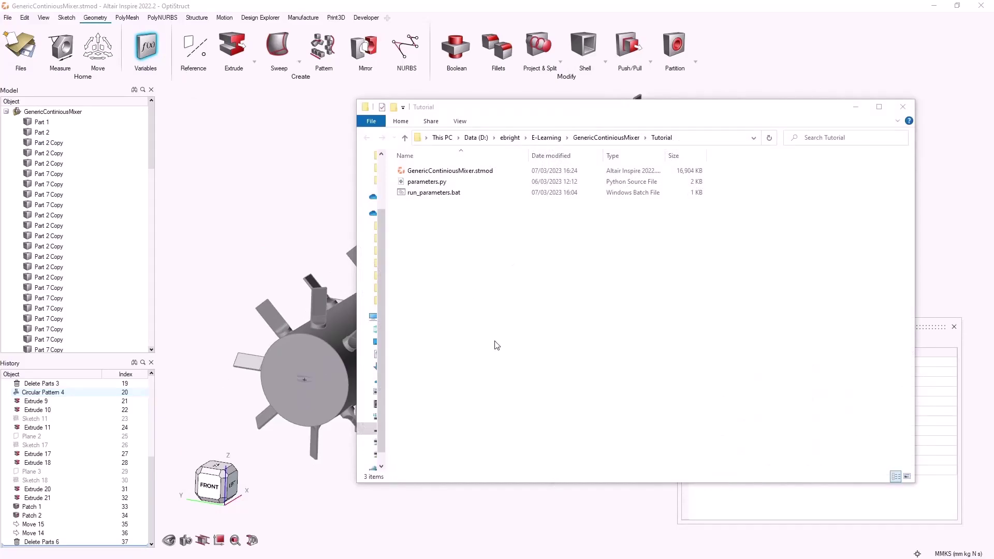
- Open parameters.py from the Tutorial folder in Visual Studio Code and examine its hwx import, openFile and getActiveModel lines
double_click(459, 183)
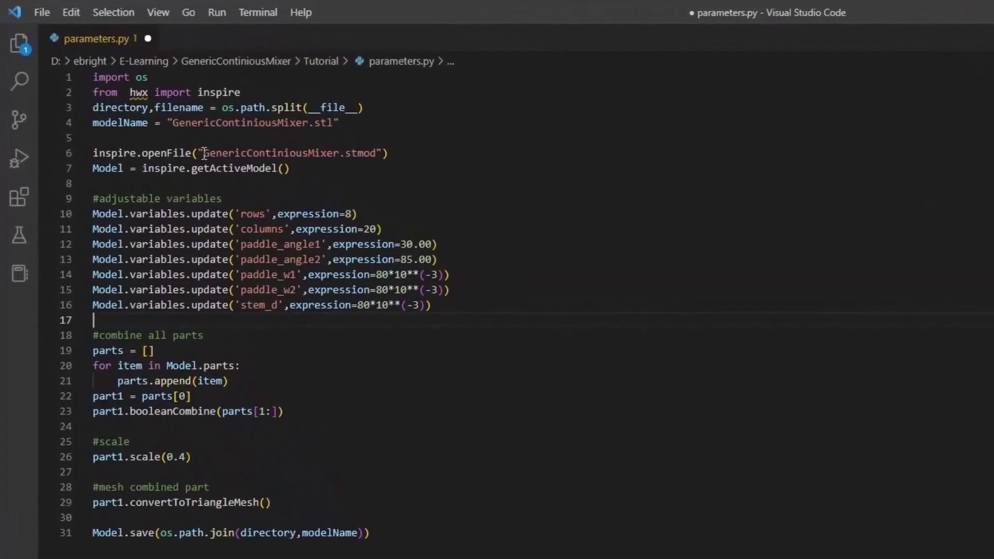
left_click_drag(205, 153, 327, 154)
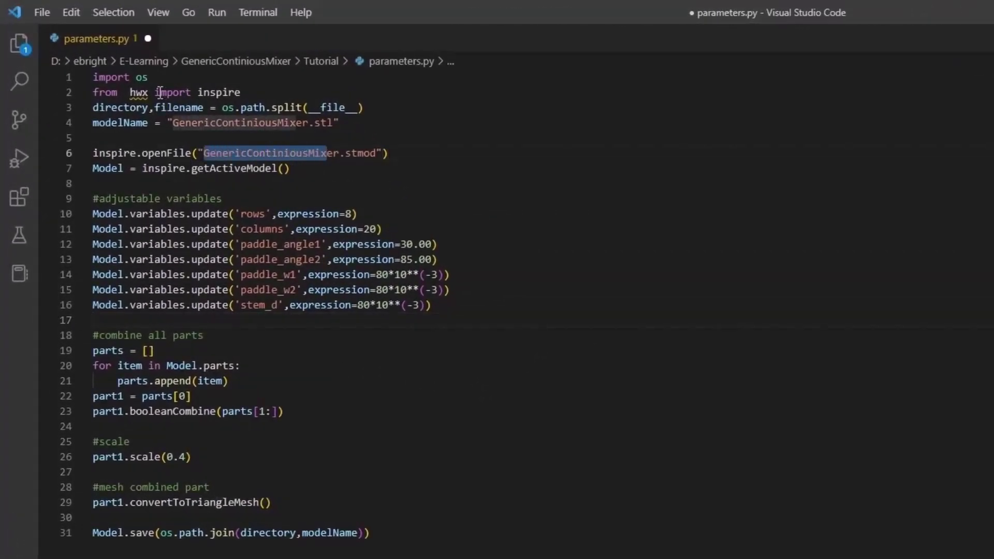
mouse_move(138, 94)
left_click_drag(131, 94, 248, 94)
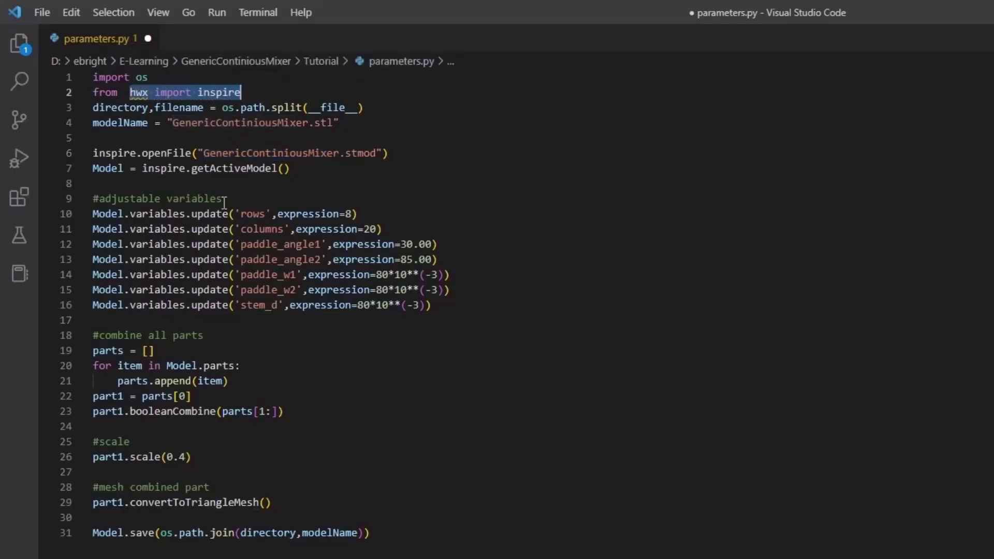
left_click_drag(143, 168, 304, 164)
left_click(308, 184)
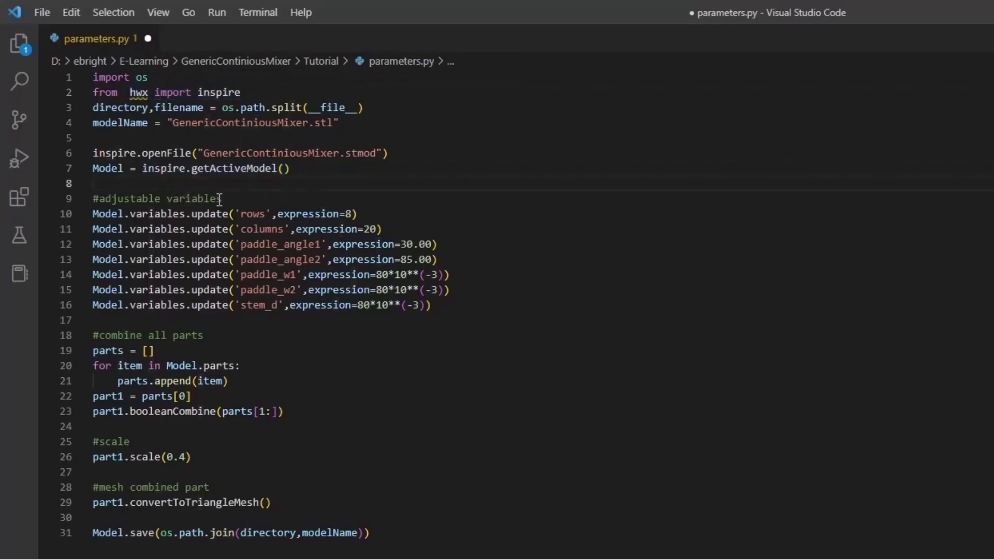
- Examine the script's variable update lines, from rows, columns and paddle_angle1 through stem_d
left_click_drag(93, 214, 366, 210)
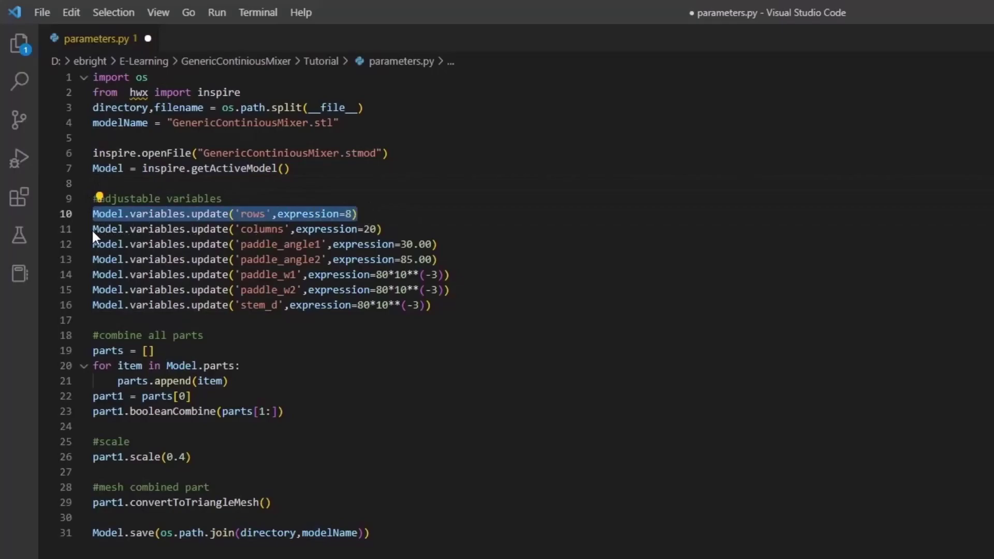
left_click_drag(93, 229, 401, 227)
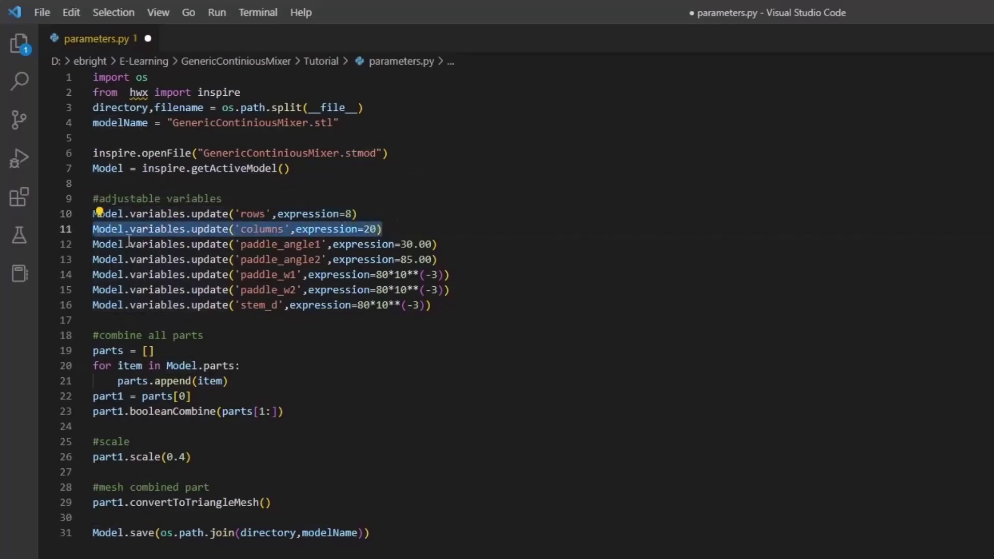
left_click_drag(93, 243, 470, 245)
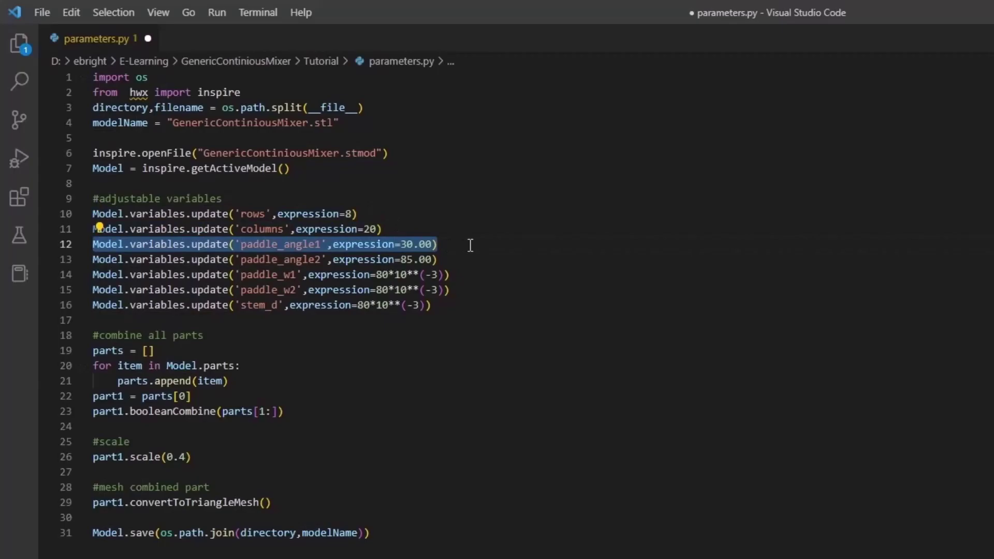
left_click_drag(98, 305, 441, 305)
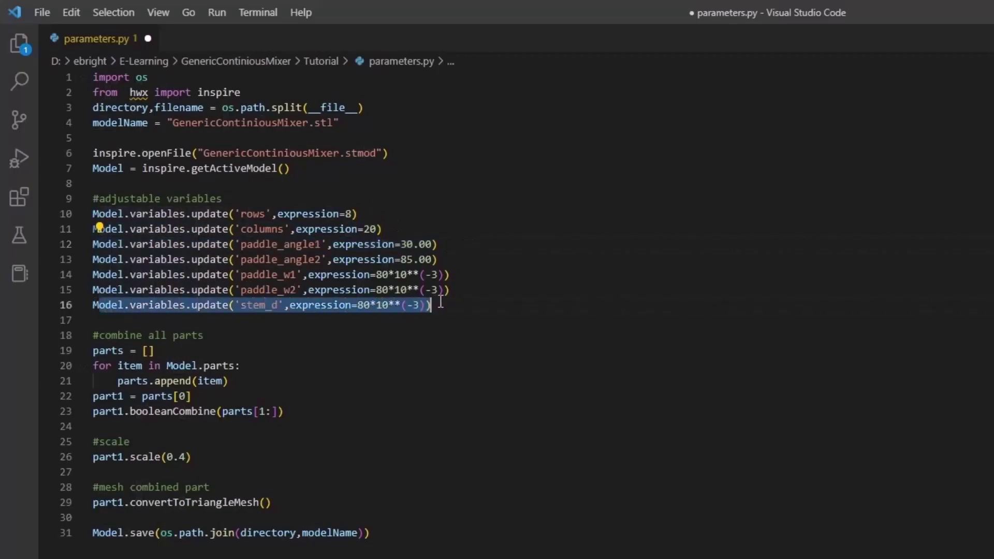
left_click(472, 349)
- Examine the script sections that combine all parts, scale the result and convert it to a triangle mesh
left_click_drag(104, 336, 214, 337)
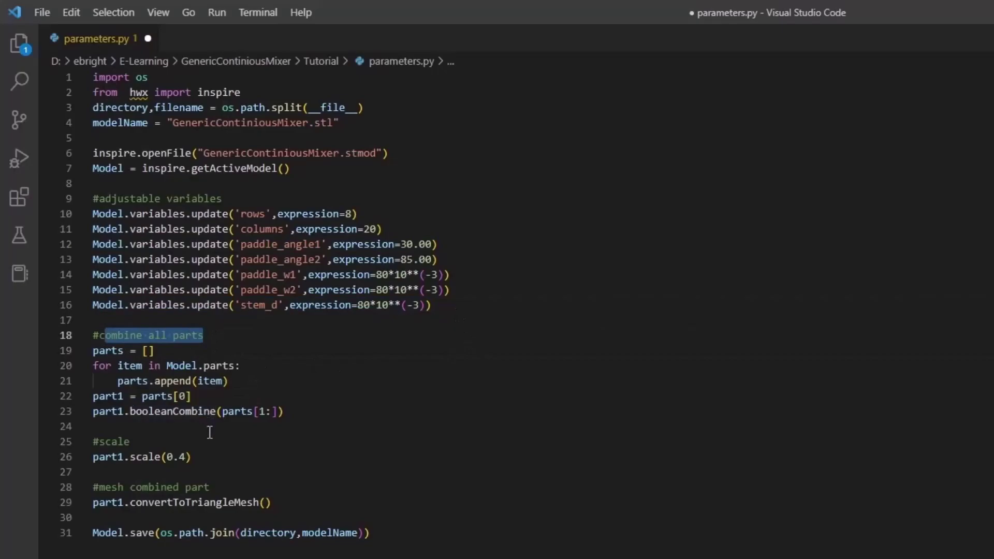
left_click(342, 419)
left_click(101, 443)
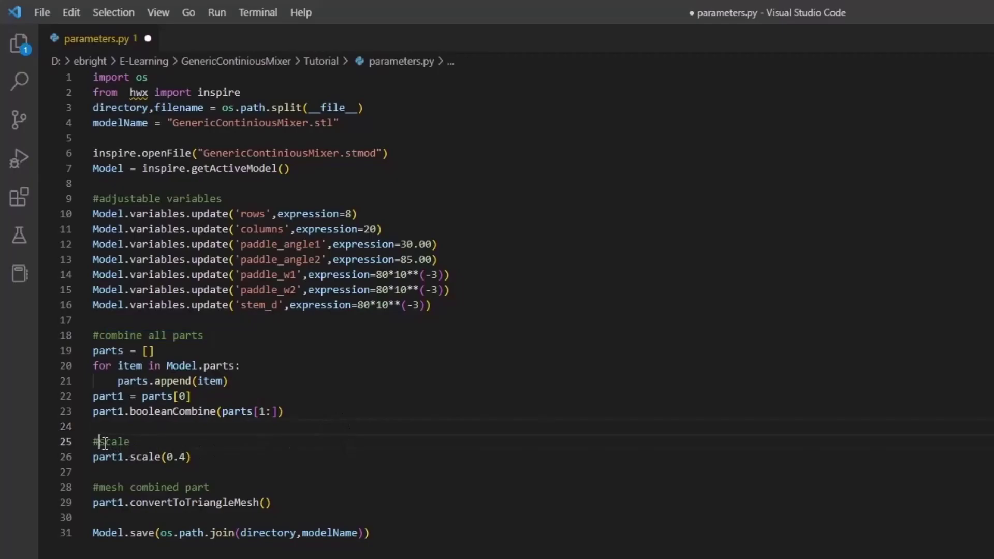
double_click(103, 444)
left_click(202, 456)
left_click_drag(129, 505, 259, 502)
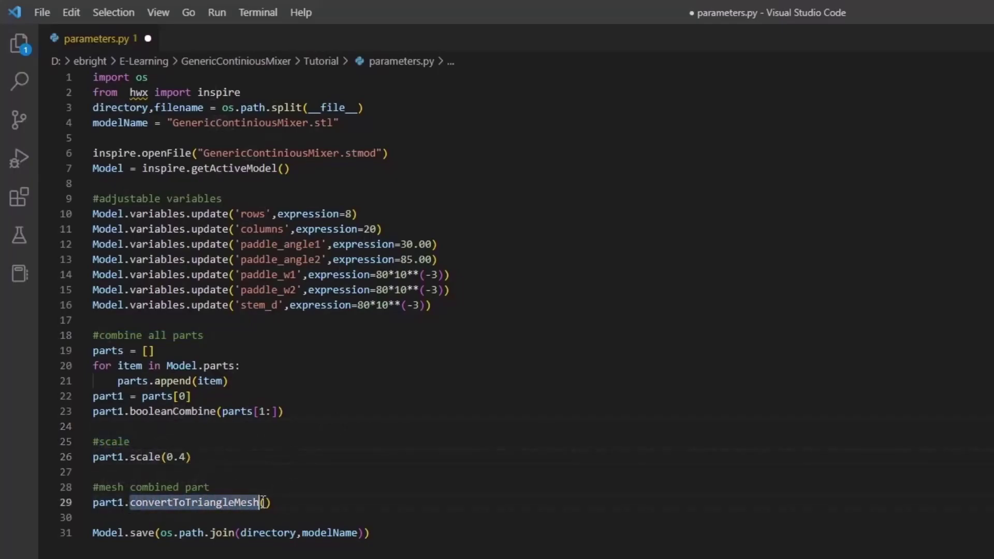
left_click(322, 500)
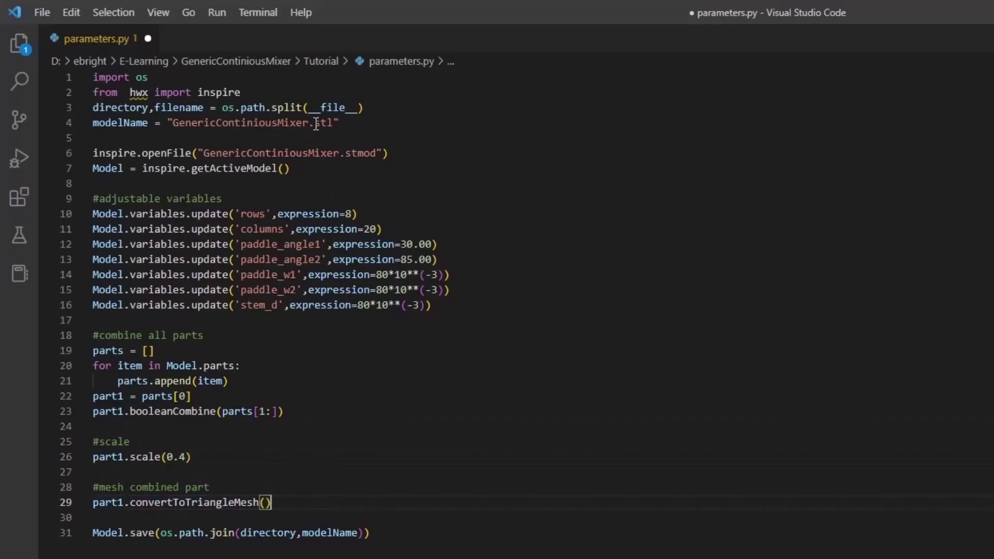
- Check the output file extension in the script's modelName line and close Visual Studio Code
left_click_drag(315, 123, 332, 126)
left_click(396, 411)
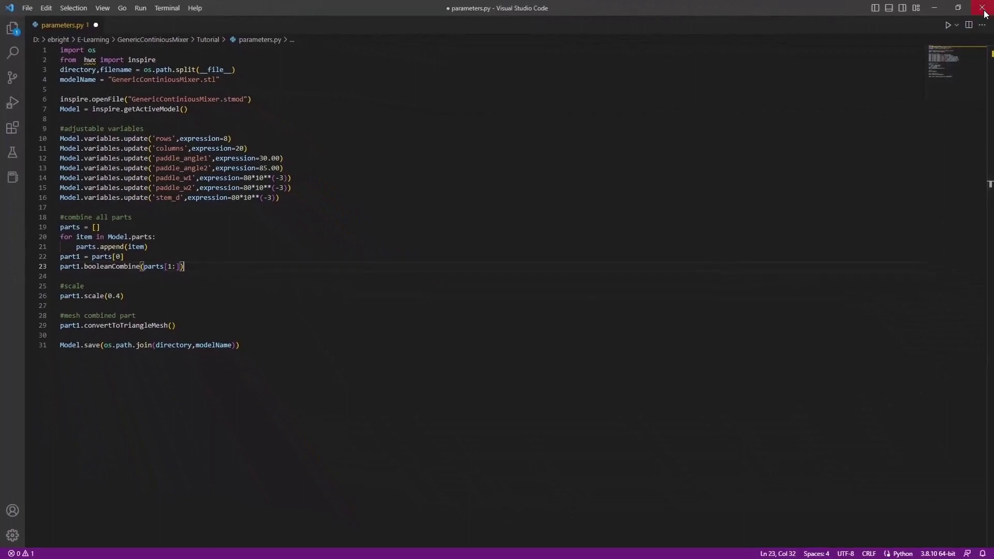
left_click(982, 8)
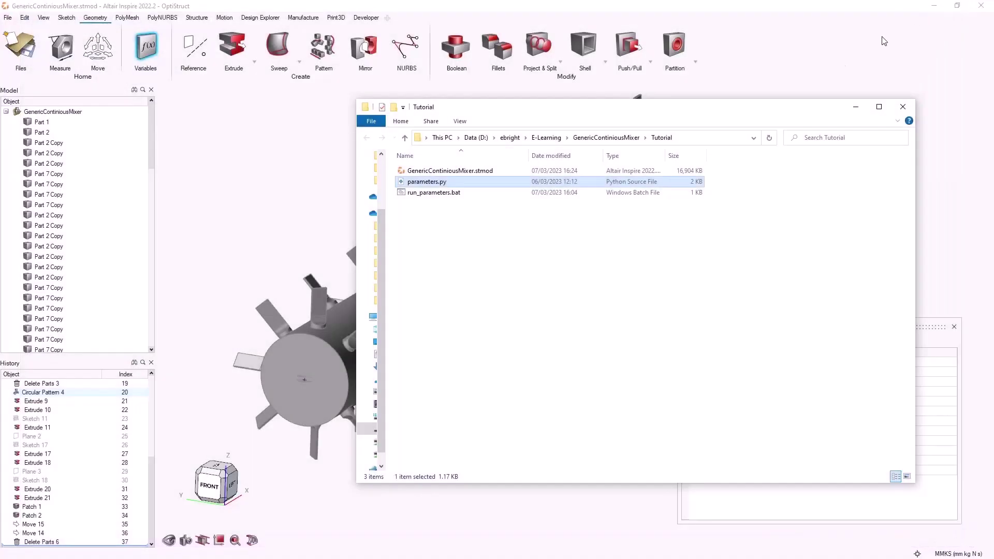
- Open run_parameters.bat from the Tutorial folder in Notepad++
right_click(493, 193)
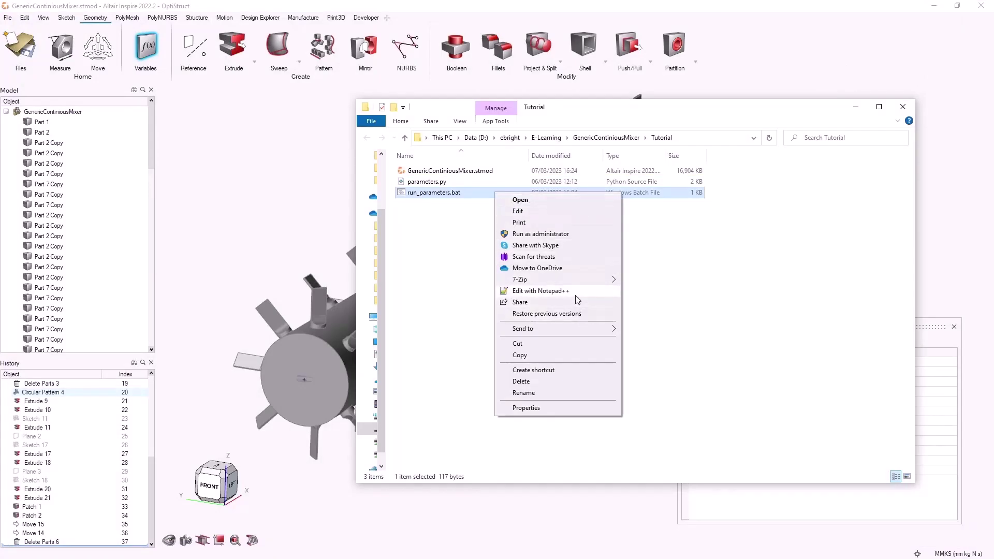
left_click(541, 290)
left_click_drag(986, 92, 378, 79)
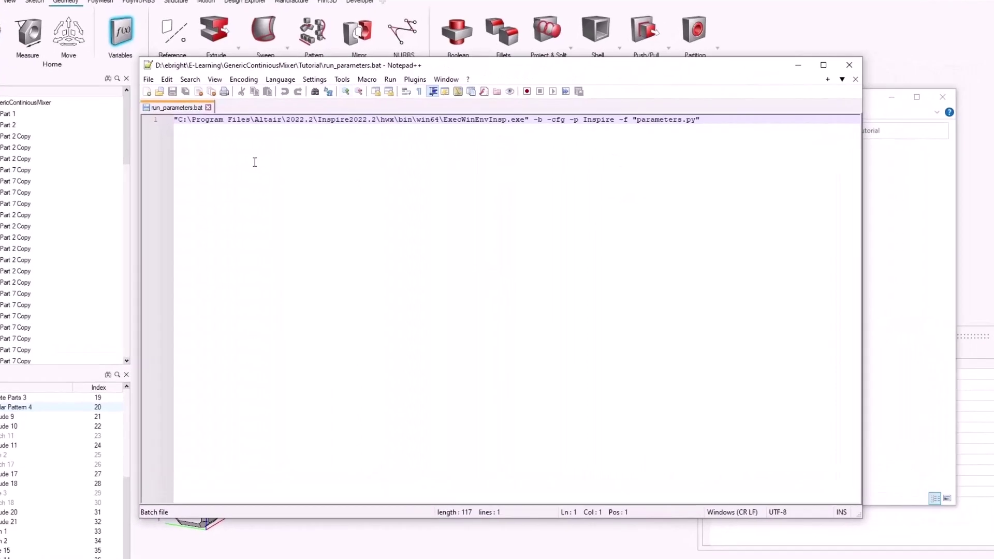
- Examine the batch command's executable path, its -b -cfg -p flags, Inspire argument and script file name, and return to the Tutorial folder
left_click_drag(198, 127, 234, 129)
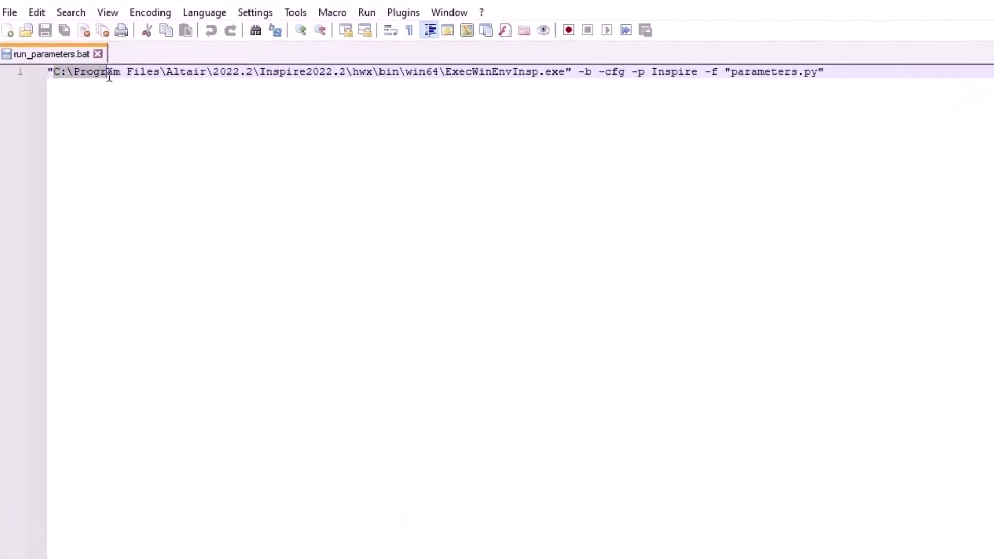
left_click_drag(109, 77, 637, 78)
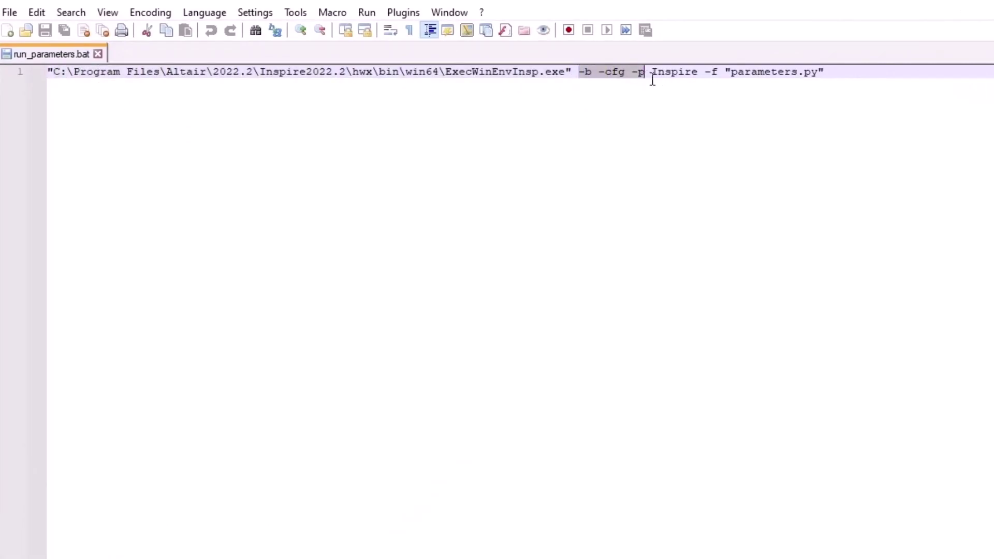
double_click(658, 74)
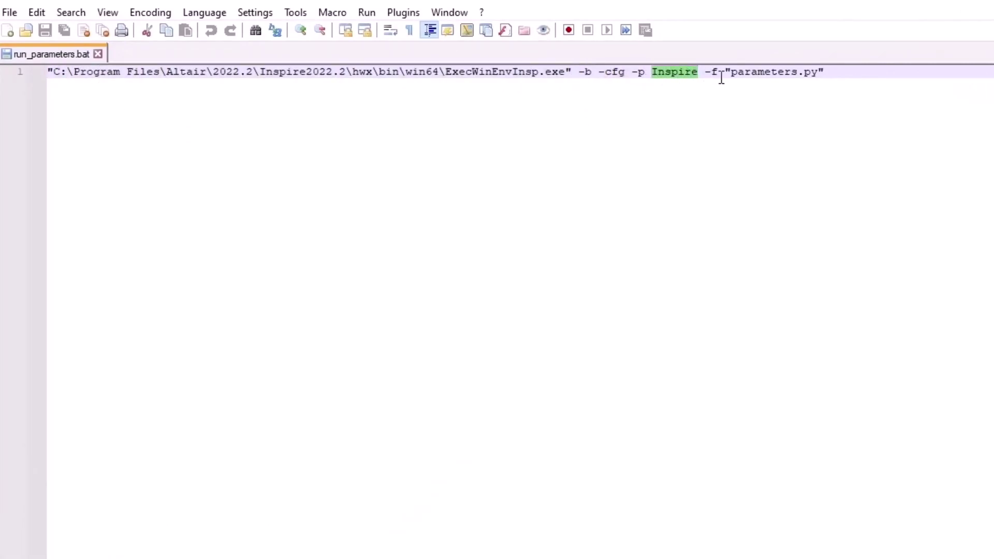
left_click_drag(726, 73, 839, 78)
left_click(827, 191)
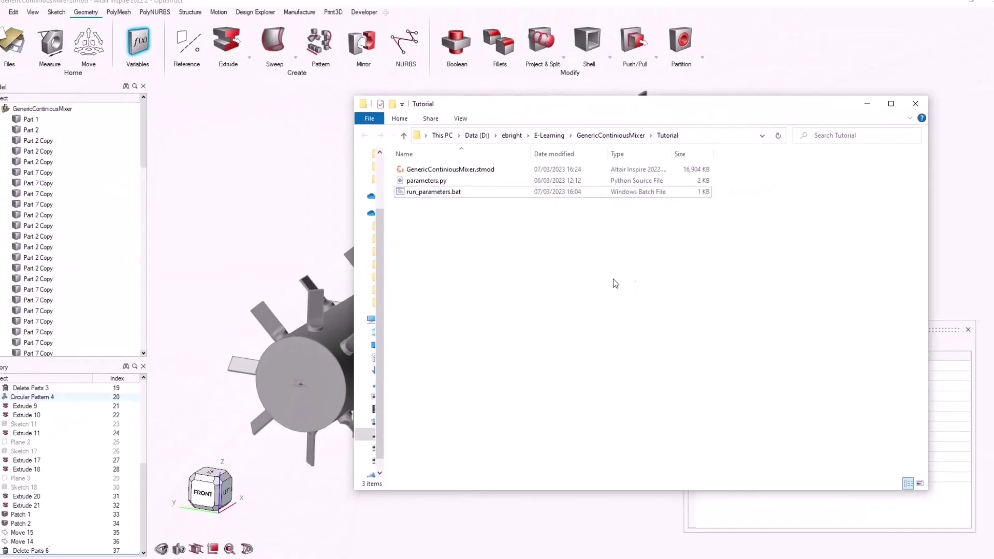
- Run run_parameters.bat from the Tutorial folder and arrange the command and folder windows to watch for its output
double_click(487, 195)
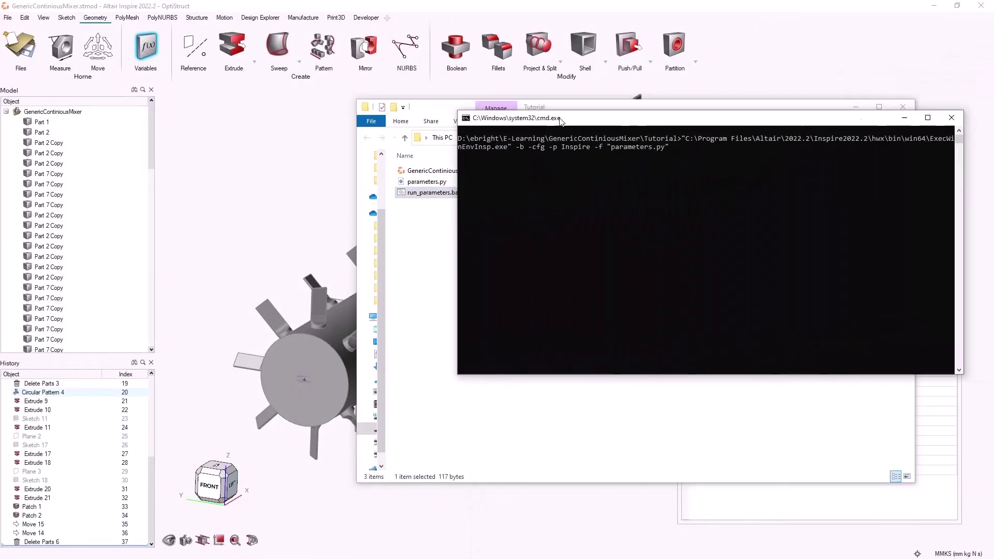
left_click_drag(674, 115, 251, 76)
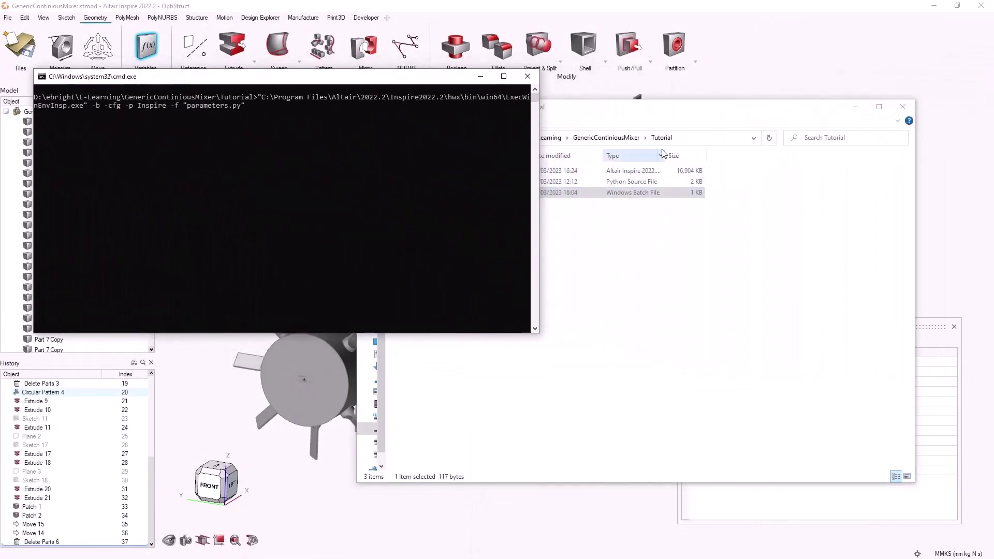
left_click_drag(676, 115, 745, 132)
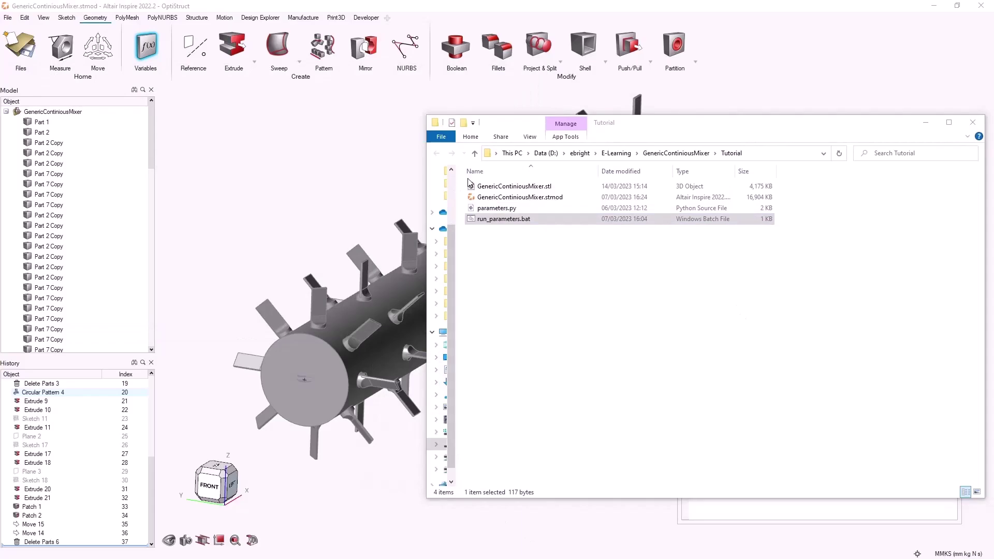
- Open the exported GenericContiniousMixer.stl in 3D Viewer and inspect the mixer geometry from several angles
left_click(495, 188)
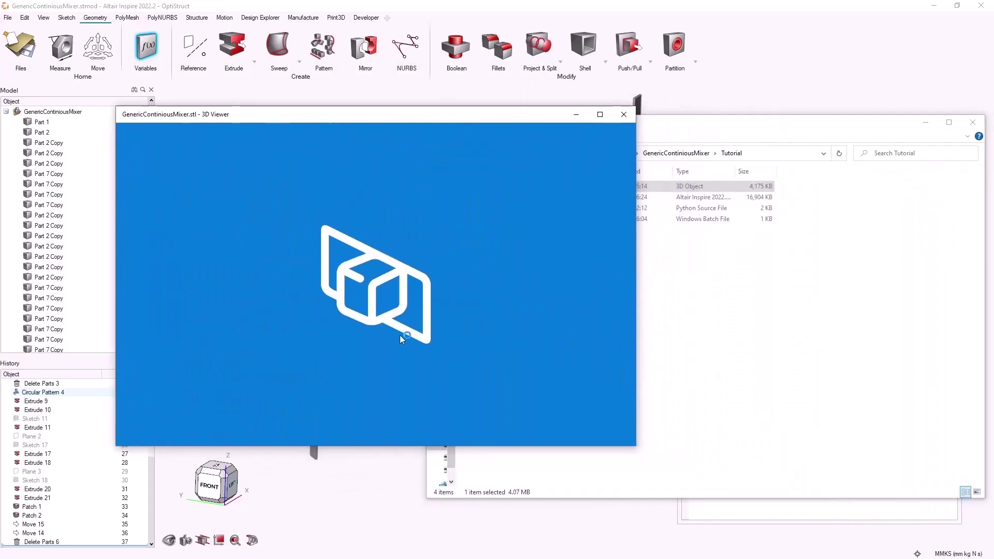
scroll(167, 286, "up", 5)
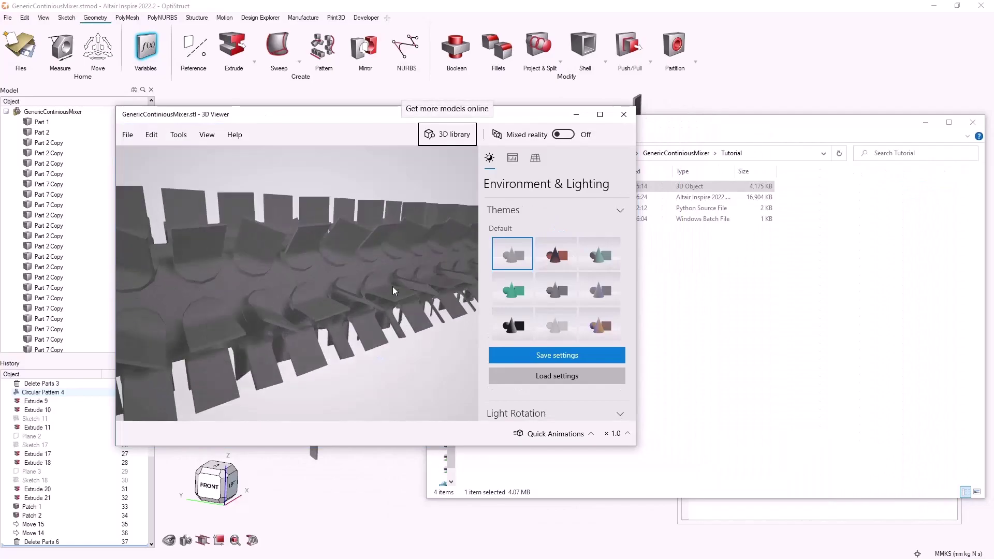
left_click_drag(392, 287, 342, 287)
scroll(332, 286, "down", 5)
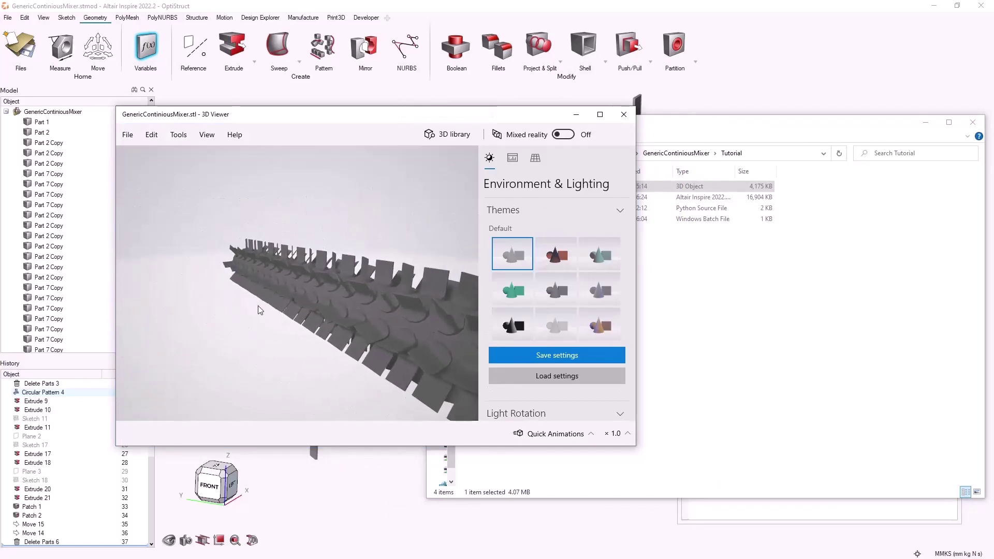
left_click_drag(296, 313, 348, 314)
left_click_drag(242, 316, 220, 300)
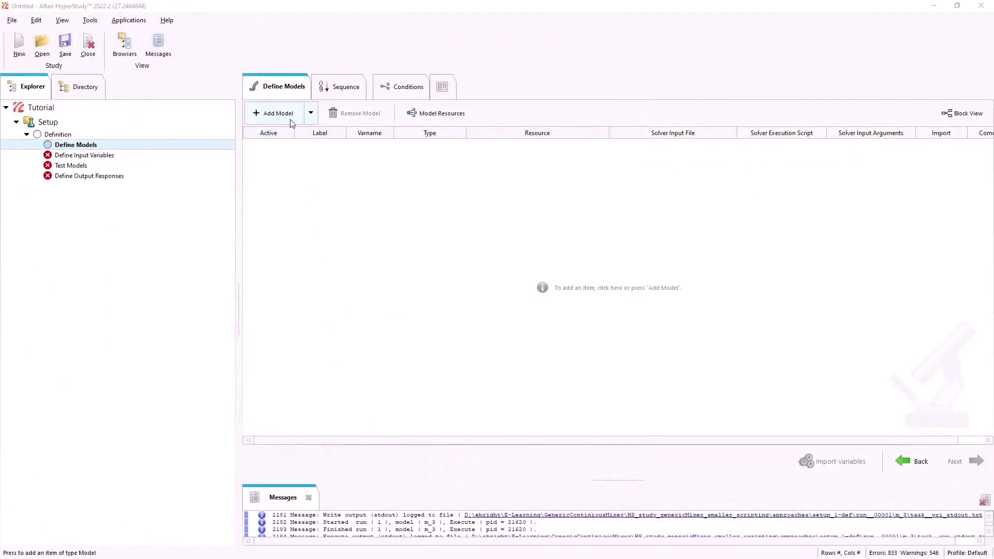
- Switch to Altair HyperStudy and add a Parameterized File model with the default label and varname m_1
left_click(290, 122)
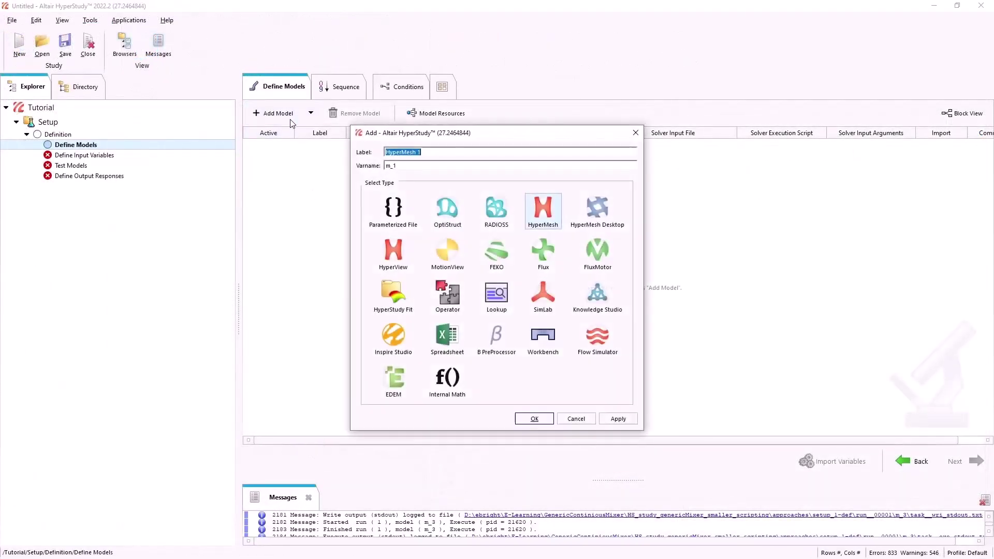
left_click(398, 224)
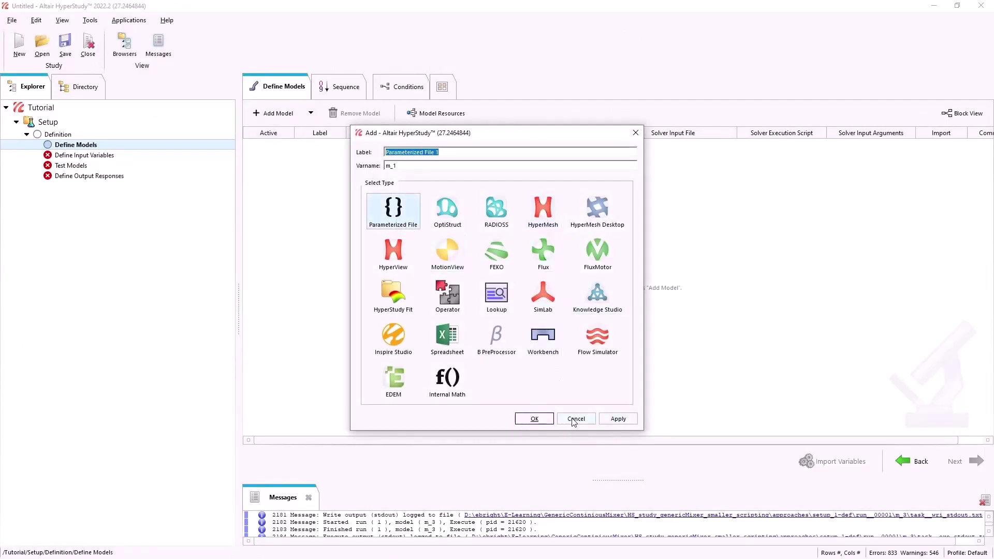
left_click(535, 419)
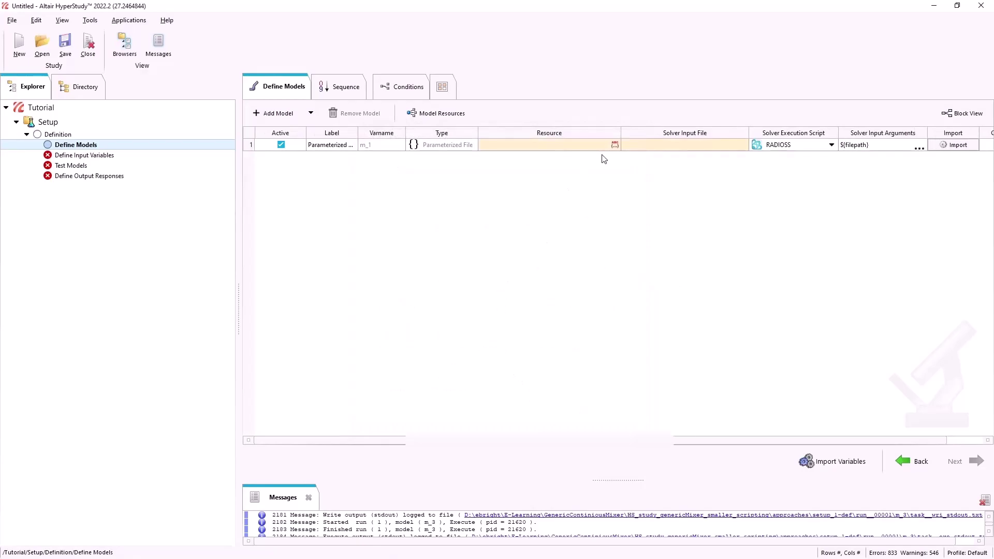
- Load parameters.py as the model's resource, agree to parameterize a copy of it, and enlarge the editor to show the whole script
left_click(614, 146)
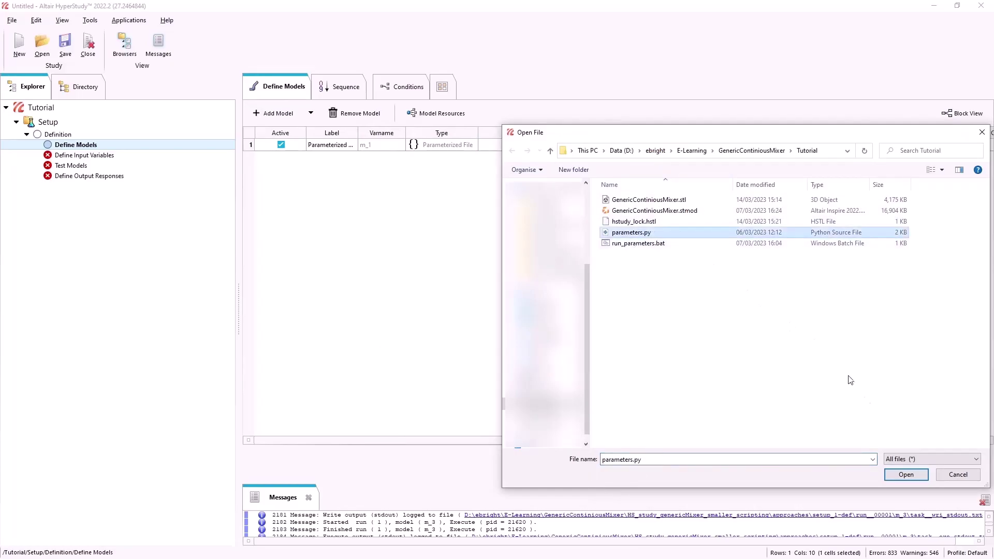
left_click(907, 475)
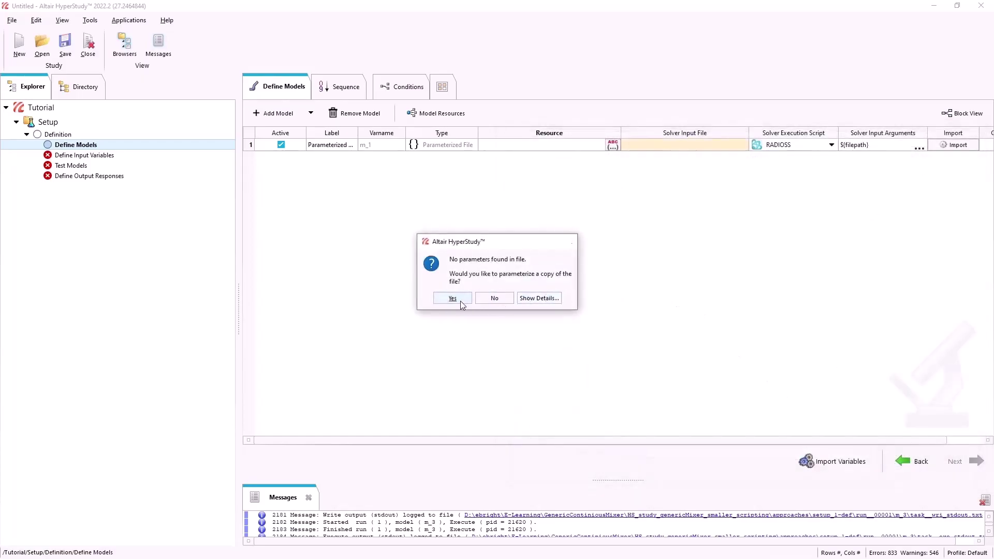
left_click(461, 299)
left_click_drag(753, 124, 461, 40)
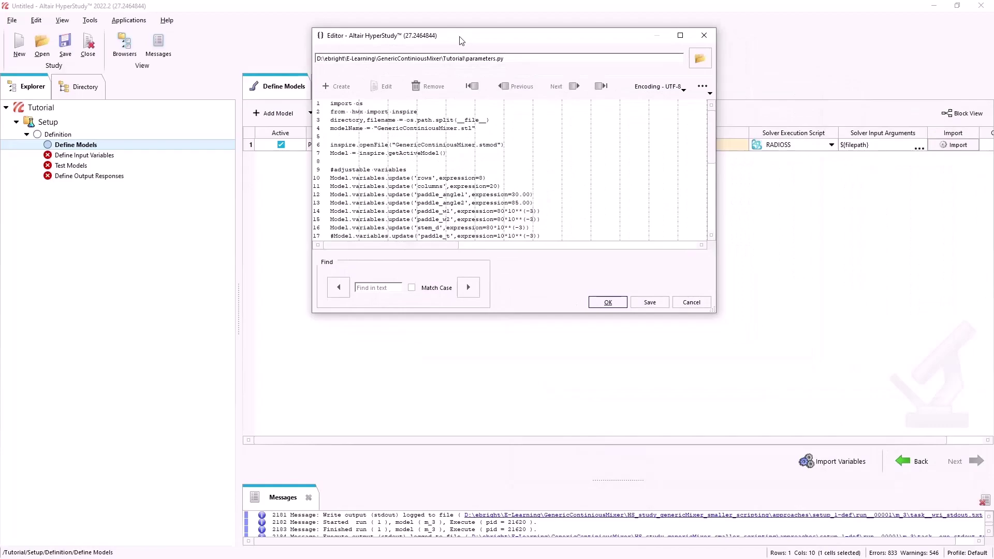
left_click_drag(716, 312, 740, 513)
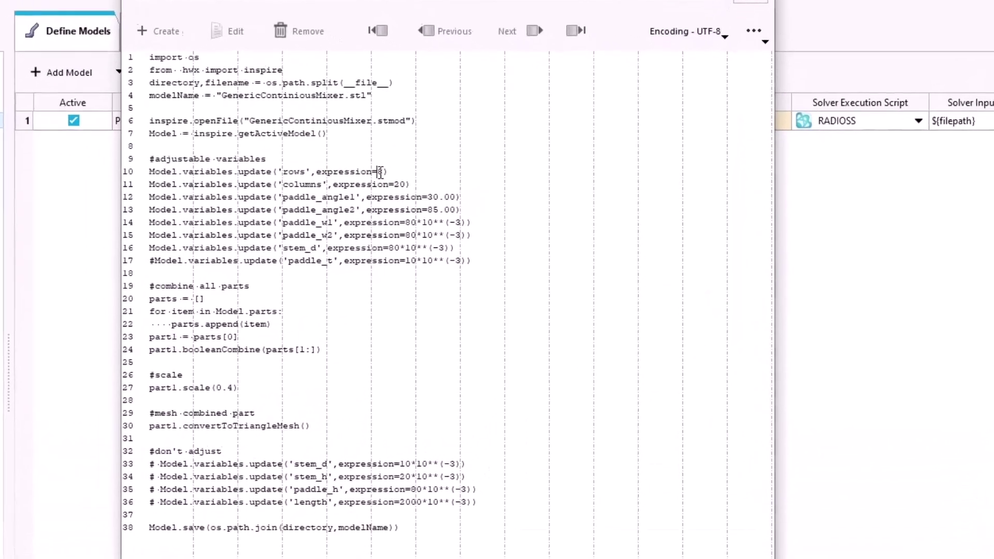
- Create a parameter from the rows expression value on line 10, with label and varname rows
double_click(380, 172)
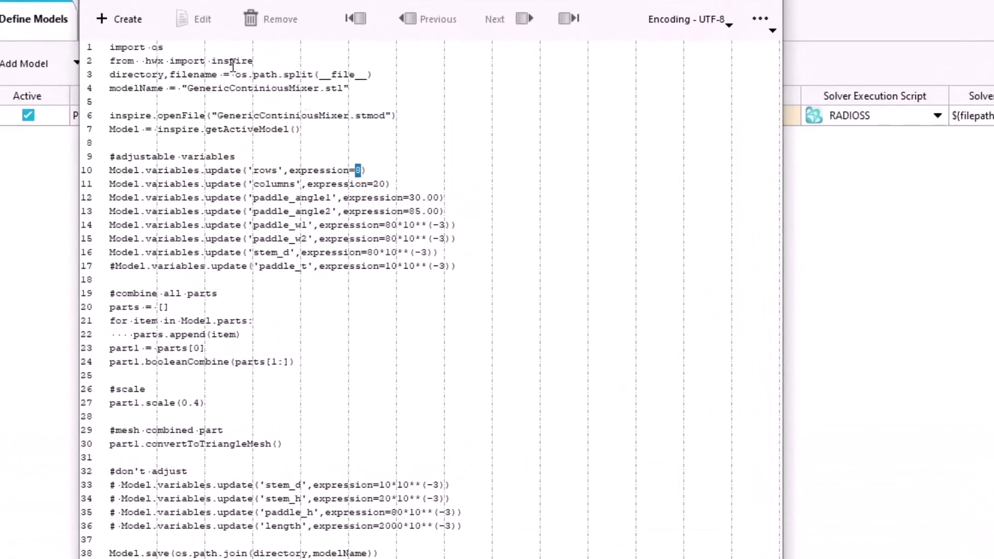
type("5")
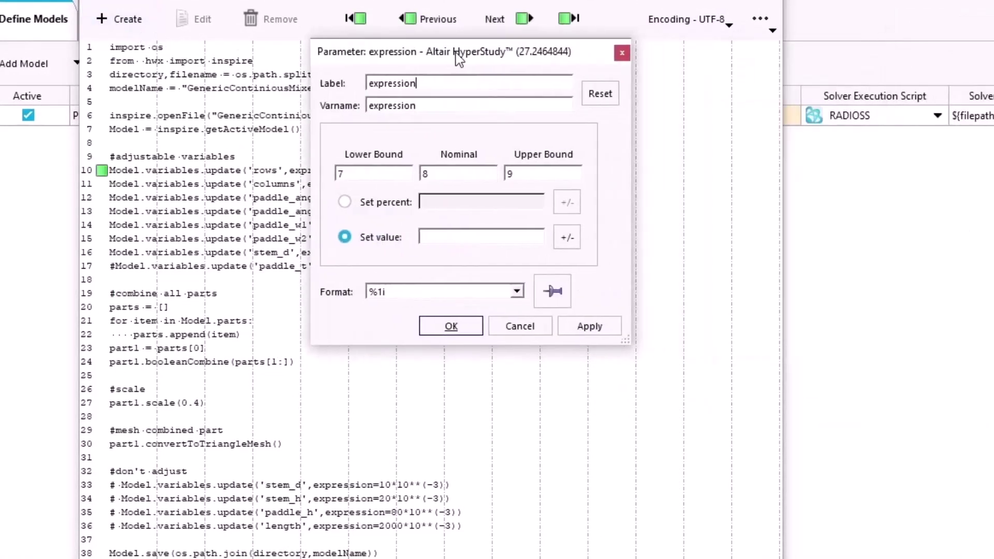
left_click_drag(420, 82, 252, 96)
type("rows")
key("Tab")
type("rows")
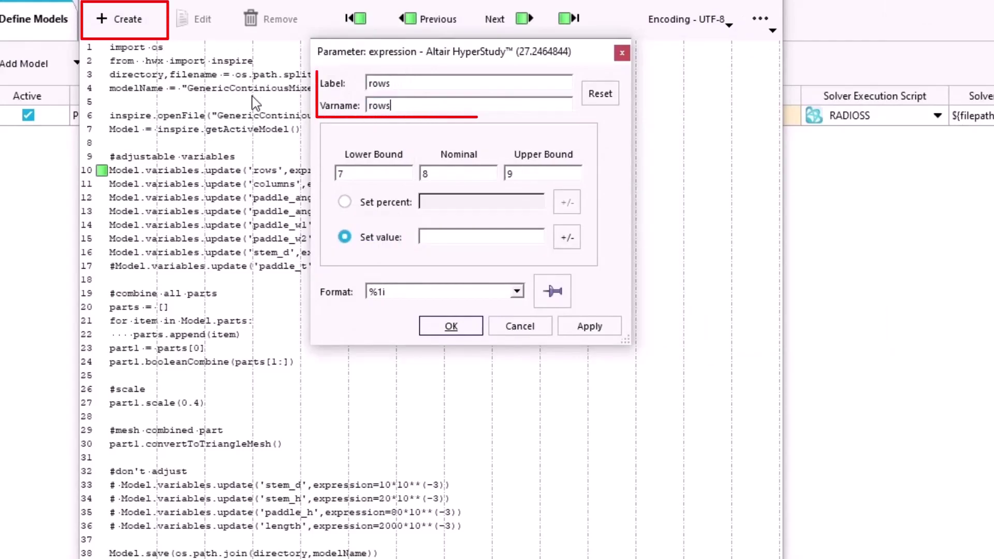
left_click(476, 329)
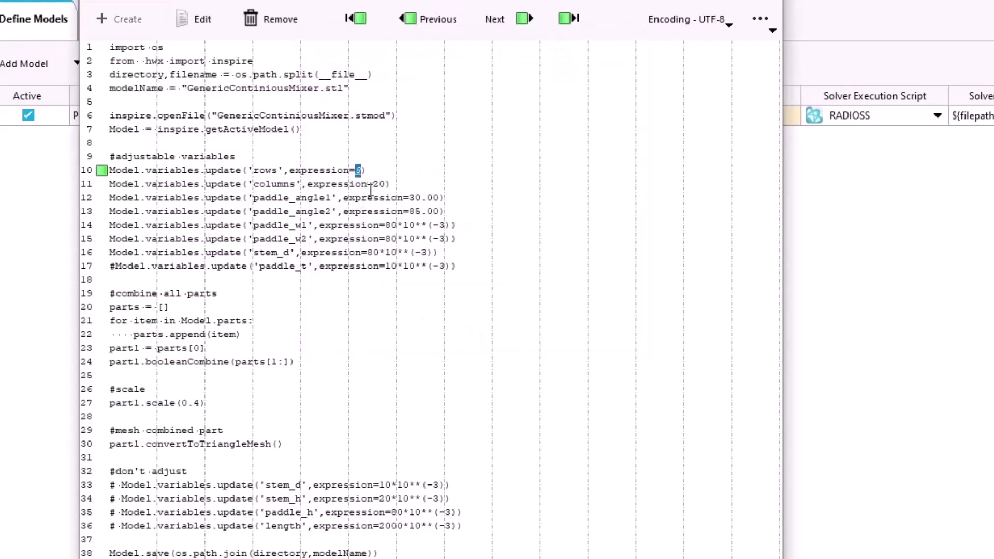
- Create a parameter from the columns expression value on line 11, with label and varname columns
double_click(380, 184)
left_click(125, 20)
type("columns")
key("Tab")
type("columns")
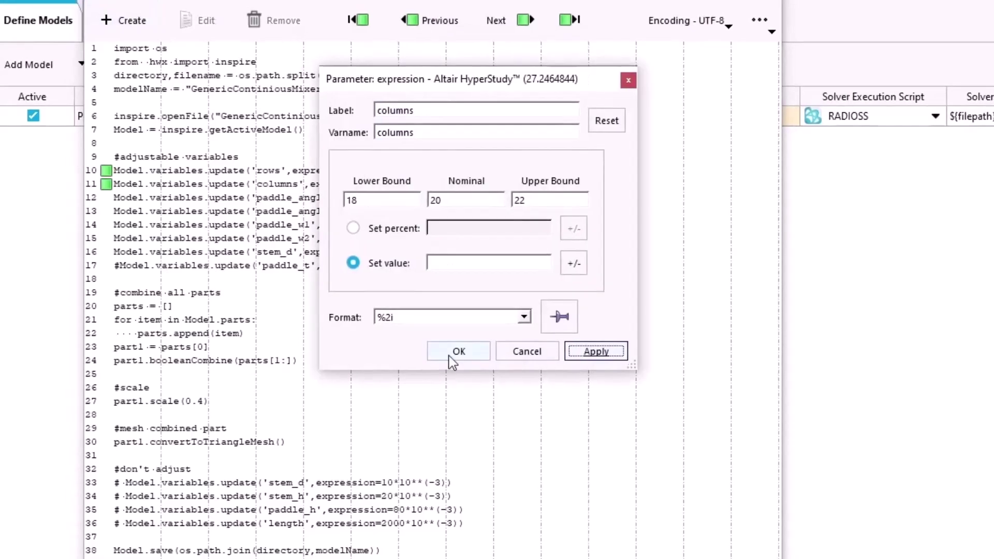
left_click(452, 357)
- Create a parameter from the first paddle angle value on line 12, with label and varname paddle_angle1
double_click(425, 198)
left_click(126, 19)
type("paddle_angle1")
key("Tab")
type("paddle_angle1")
- Create a parameter from the paddle_angle2 expression value on line 13
double_click(521, 202)
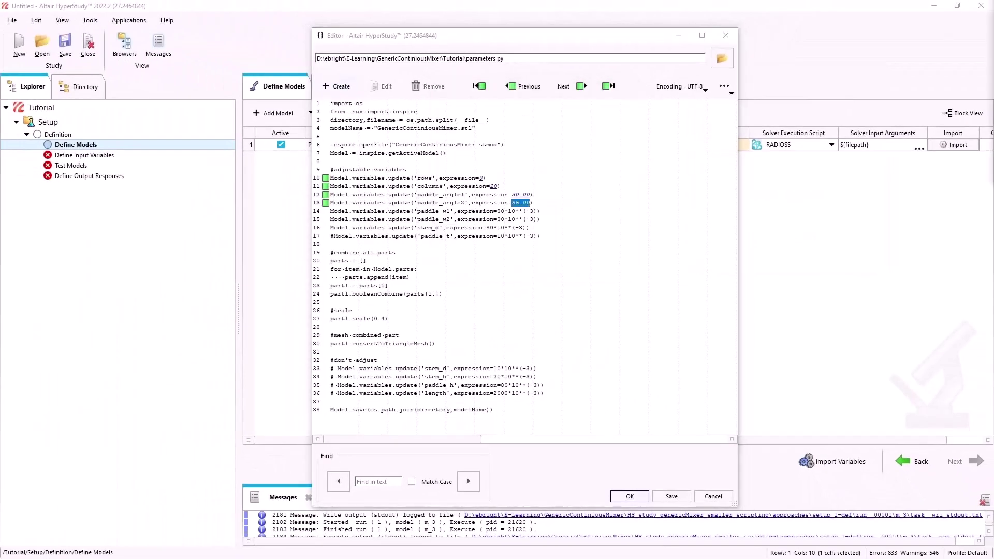
left_click(337, 86)
left_click(553, 279)
- Create a parameter from the 80 on line 14, with label and varname paddle_w1
double_click(500, 211)
type("paddle_w1")
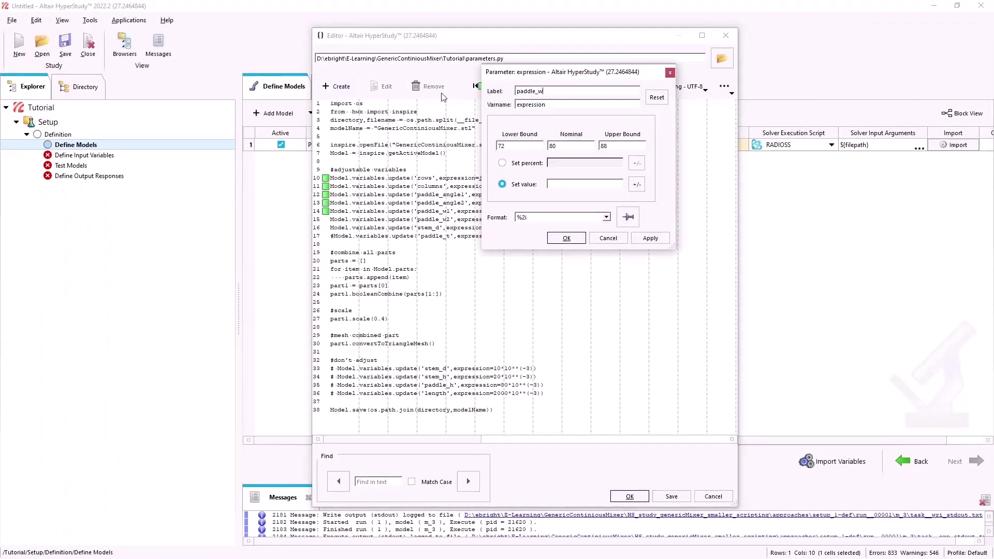
key("Tab")
type("paddle_w1")
left_click(562, 236)
- Create a parameter from the 80 on line 15, with label and varname paddle_w2
double_click(500, 219)
left_click(337, 86)
type("paddle_w2")
key("Tab")
type("paddle_w2")
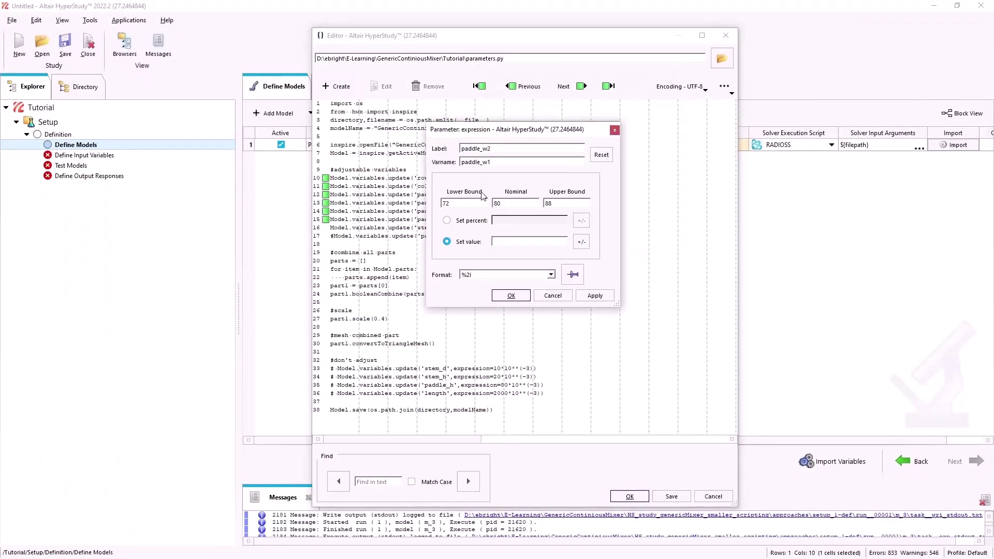
left_click(595, 295)
- Create a parameter labelled stem_d from the 80 in the stem_d expression on line 16
double_click(491, 227)
left_click(337, 86)
type("stem_d")
key("Tab")
key("Return")
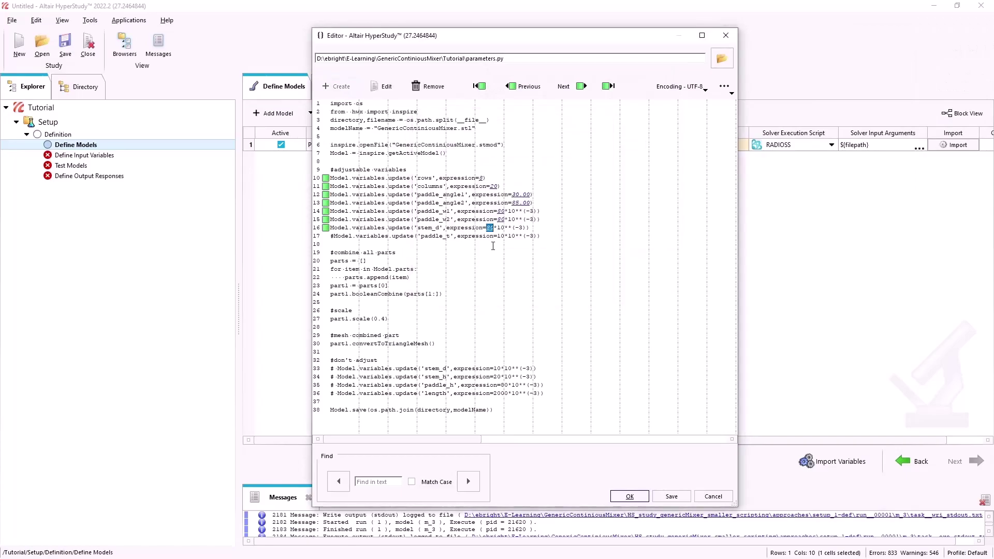
- Save the parameterized script as the template file parameters in the Tutorial folder and accept it as the model's resource
left_click(671, 497)
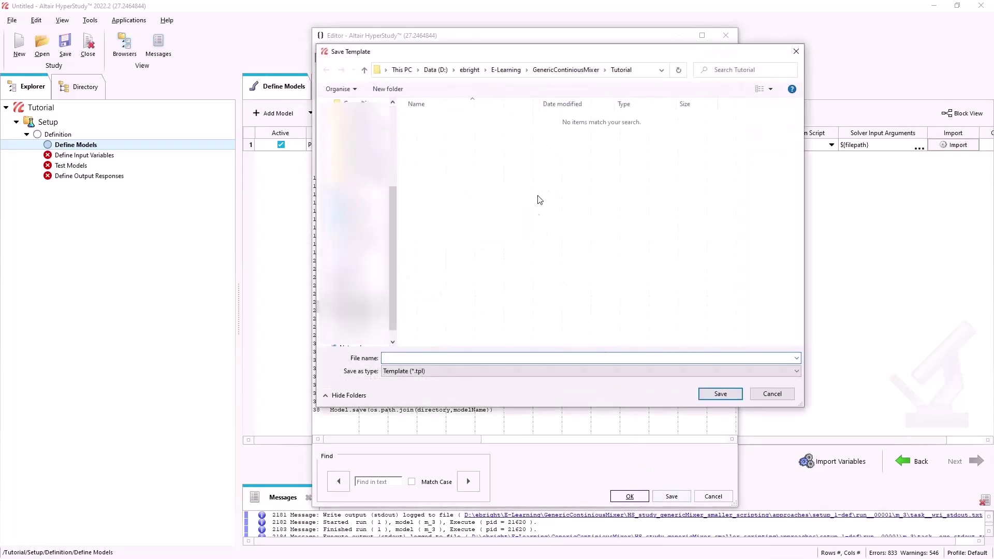
type("parameters")
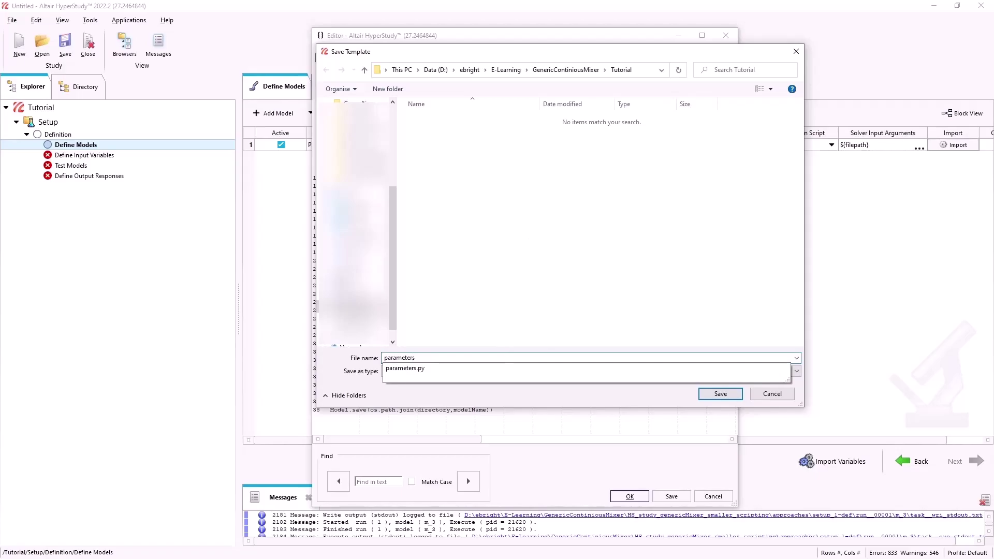
left_click(516, 298)
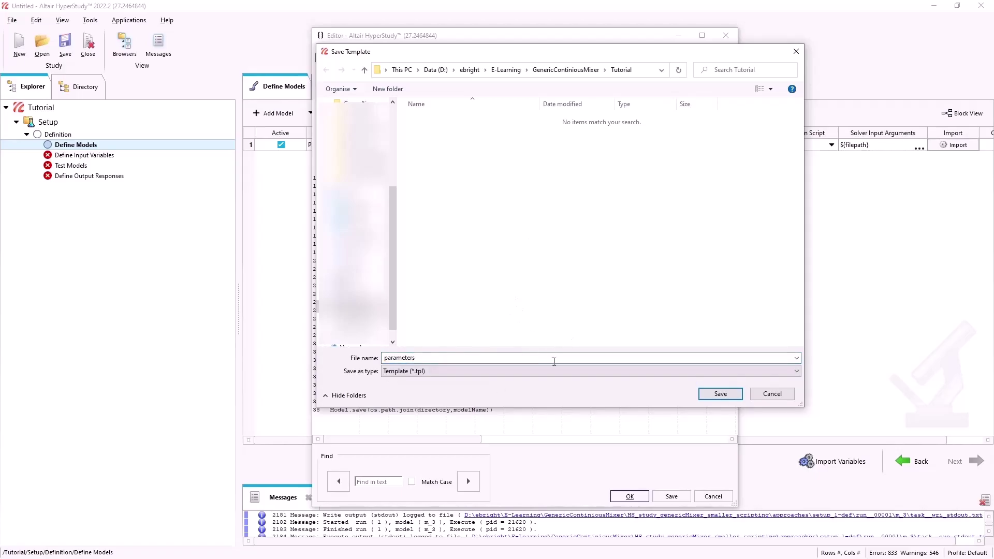
left_click(703, 393)
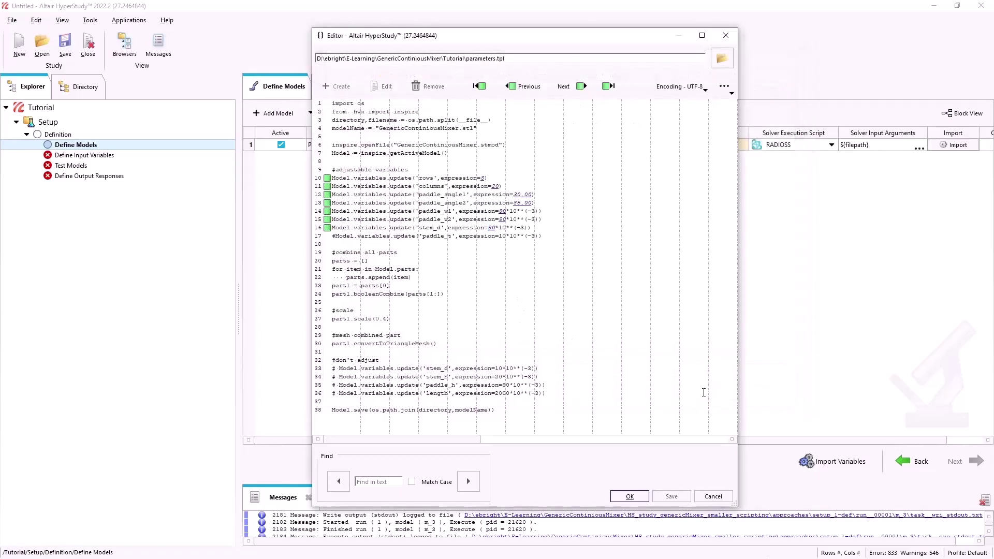
left_click(630, 498)
left_click(473, 249)
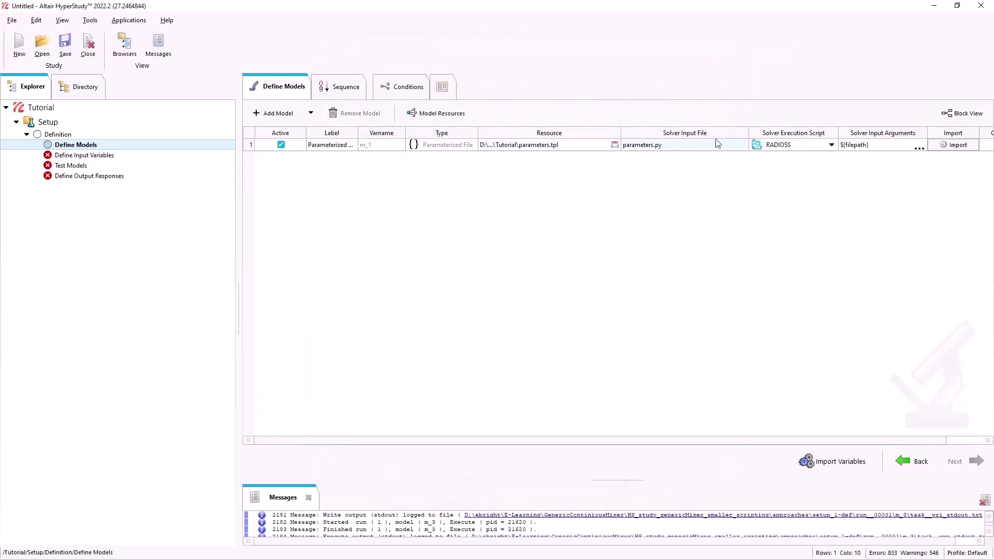
- Set the Parameterized File model's solver execution script to Python (py)
left_click(801, 145)
left_click(801, 146)
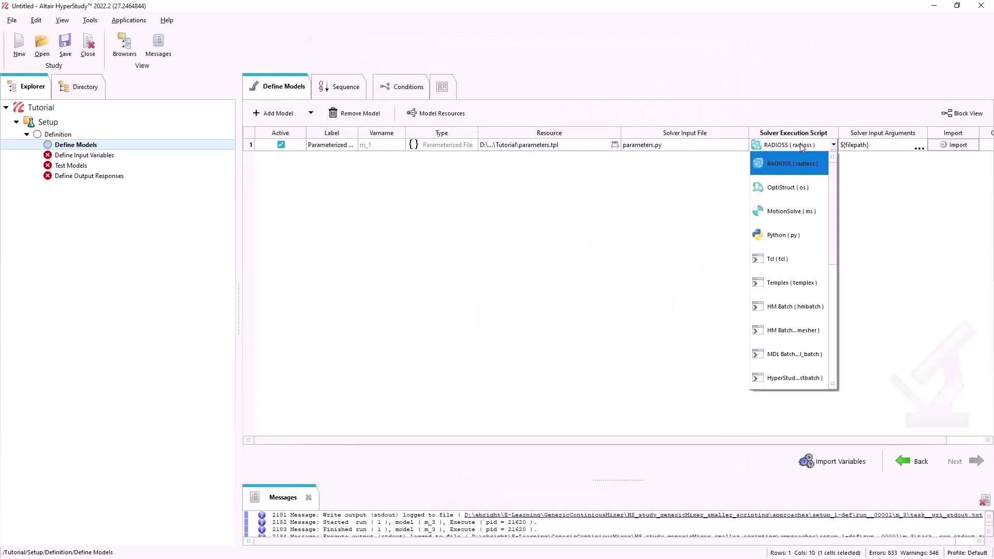
left_click(783, 235)
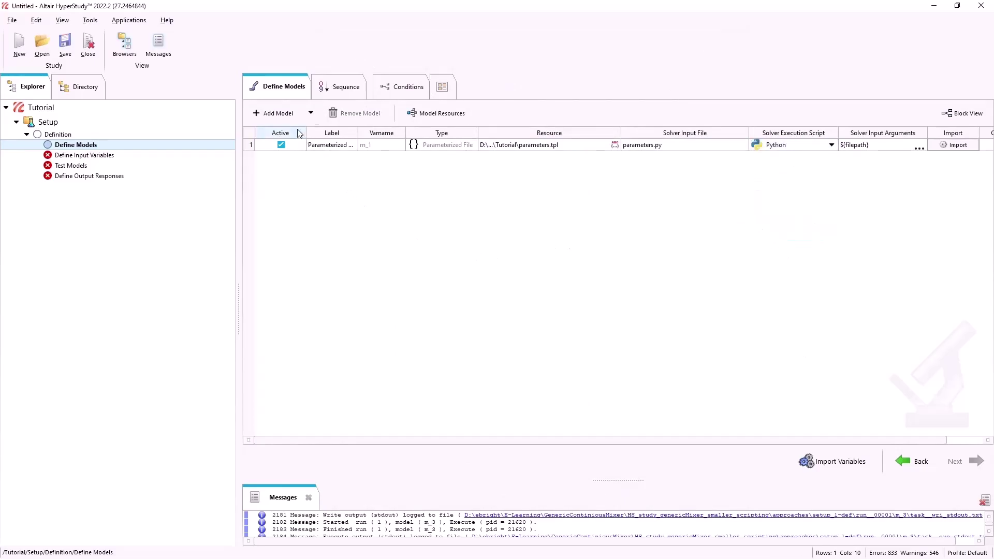
- Add a second model of type Operator with the default label and varname m_2
left_click(311, 115)
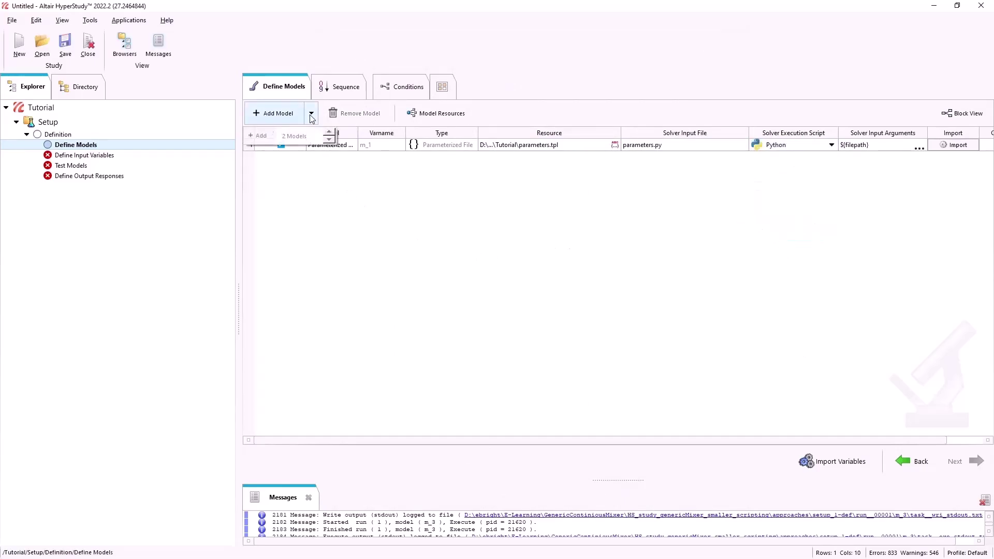
left_click(294, 115)
left_click(288, 118)
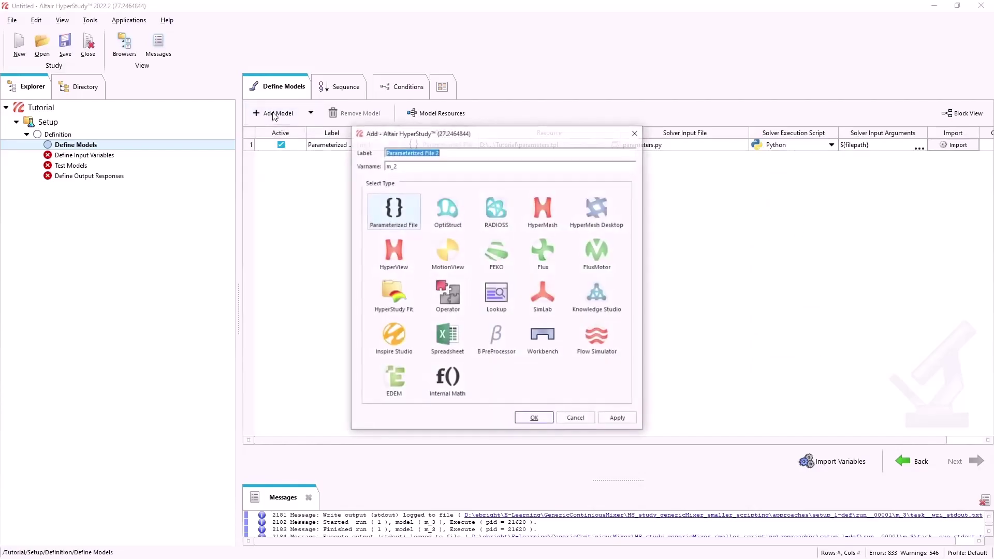
left_click(452, 302)
left_click(535, 420)
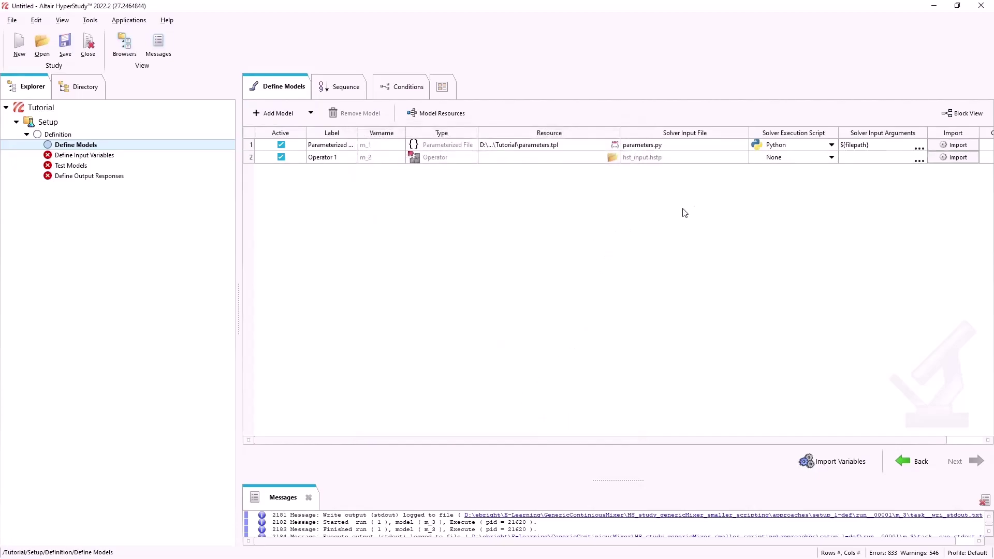
- Register a new solver script of type Other Application with the default label and varname scr_21 for the Operator model
left_click(821, 157)
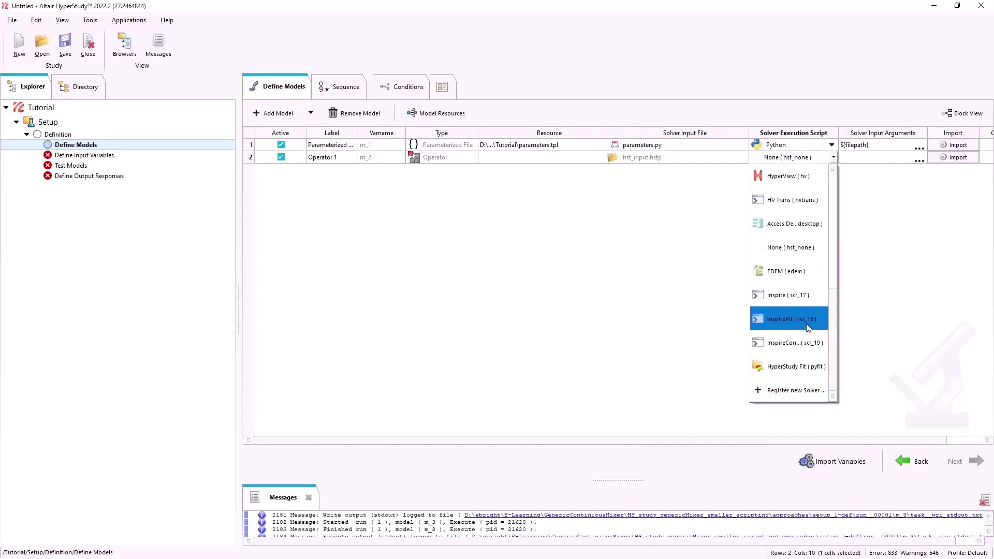
left_click(773, 393)
scroll(857, 260, "down", 2)
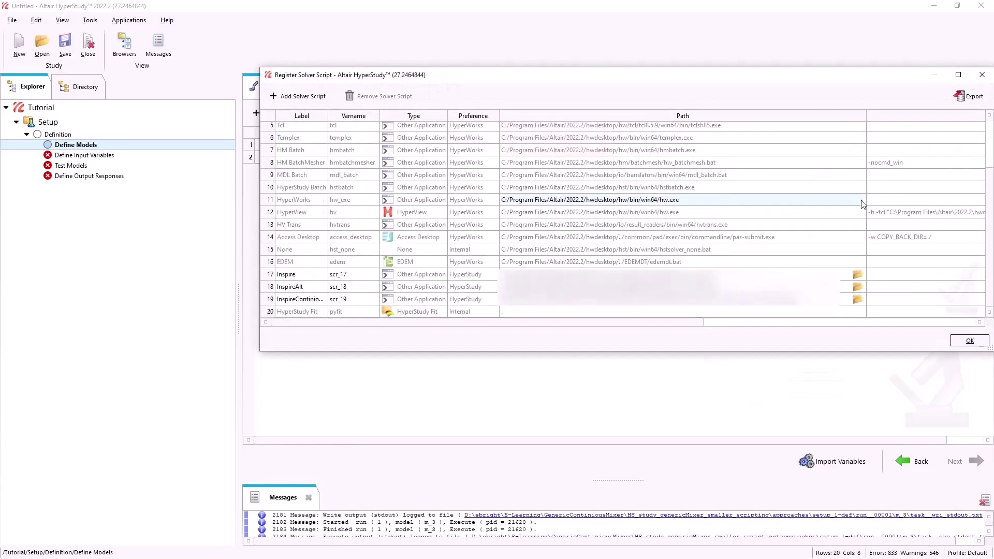
left_click(836, 316)
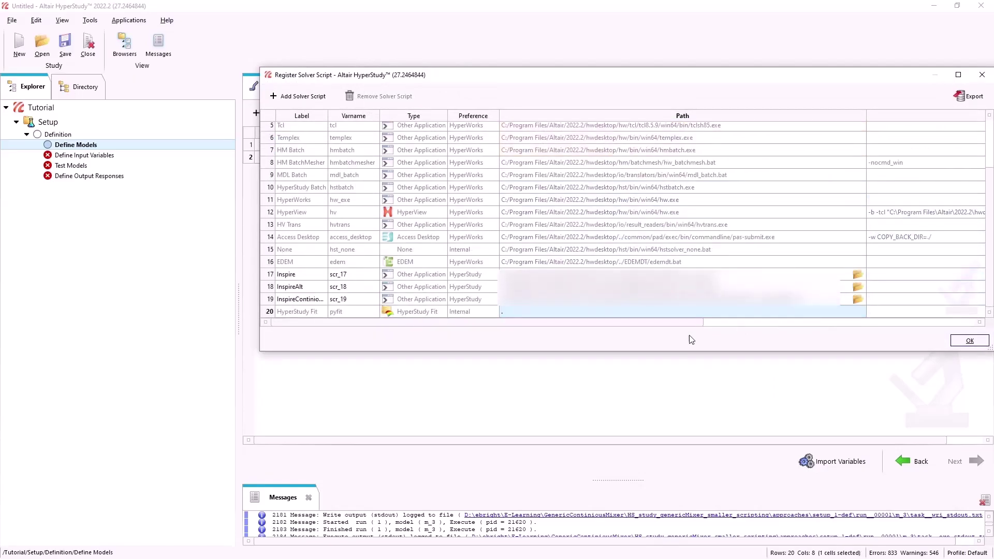
left_click_drag(624, 77, 484, 87)
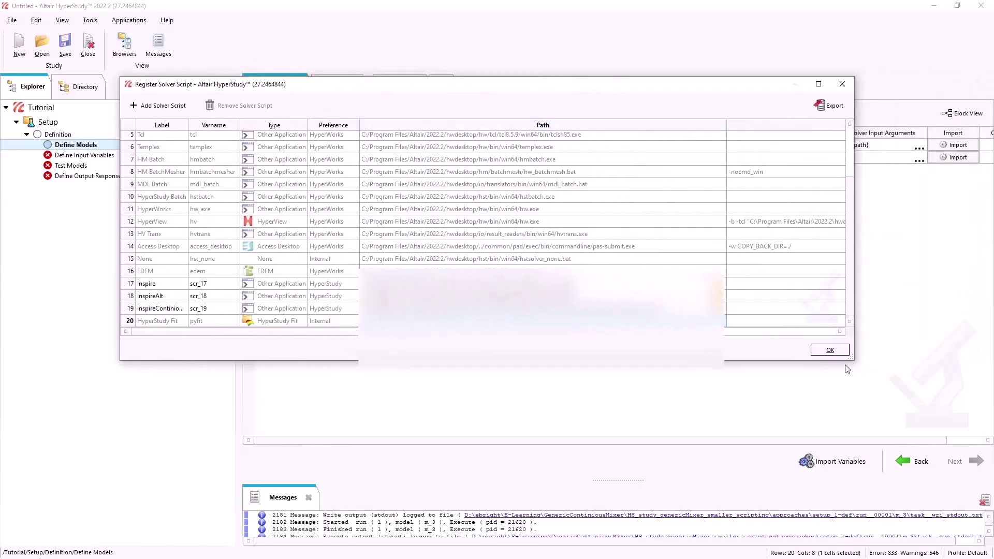
left_click_drag(852, 360, 938, 430)
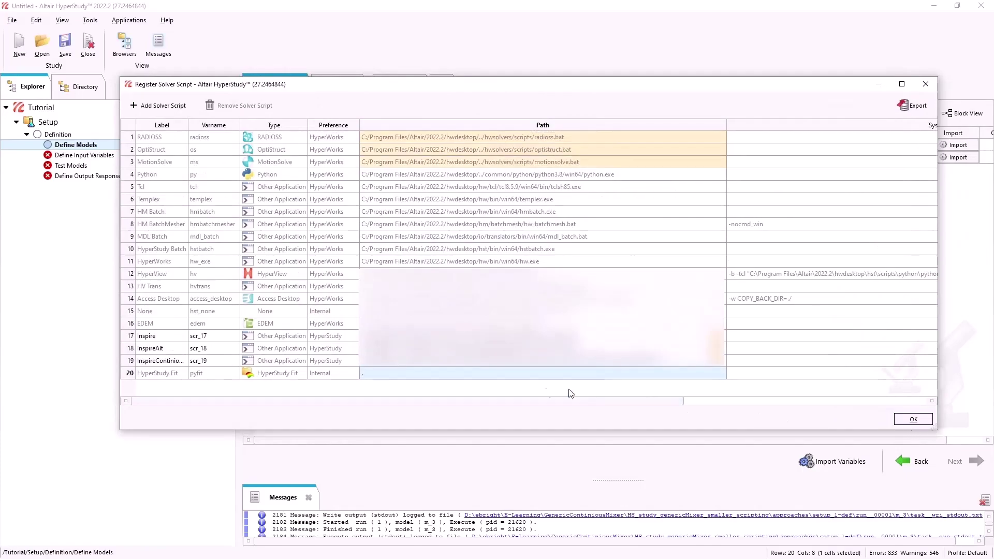
left_click(156, 105)
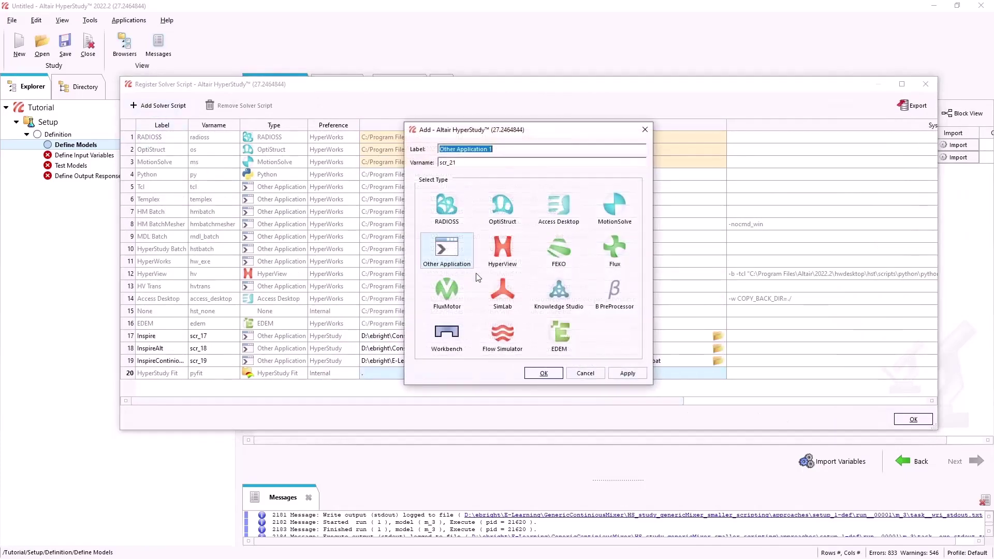
left_click(543, 373)
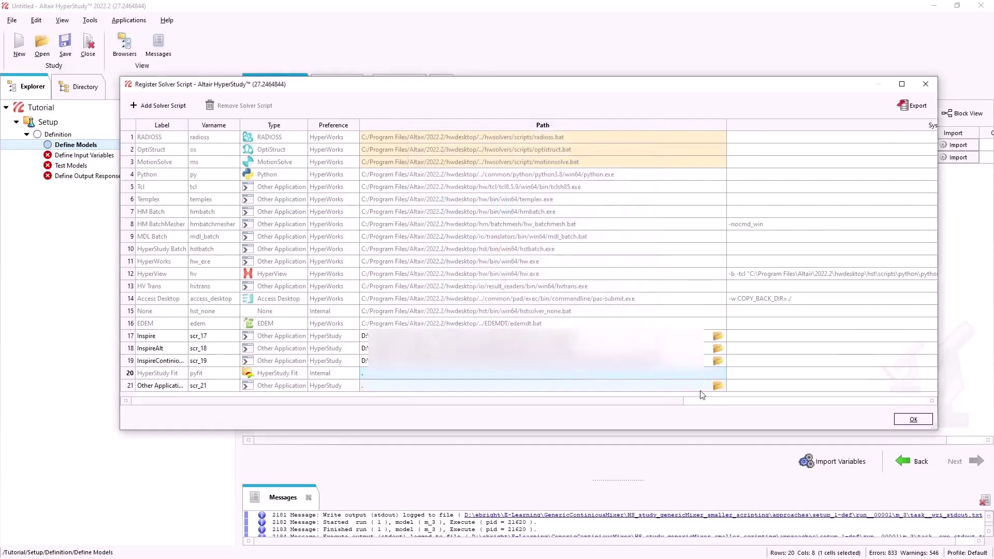
- Set the new solver script's path to run_parameters.bat in the Tutorial folder and accept the registration
left_click(717, 386)
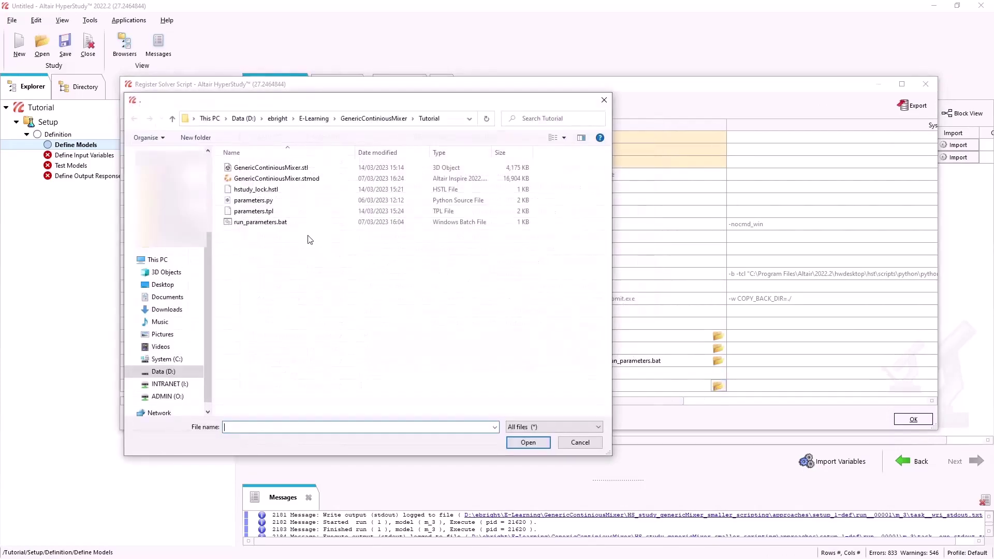
left_click(295, 224)
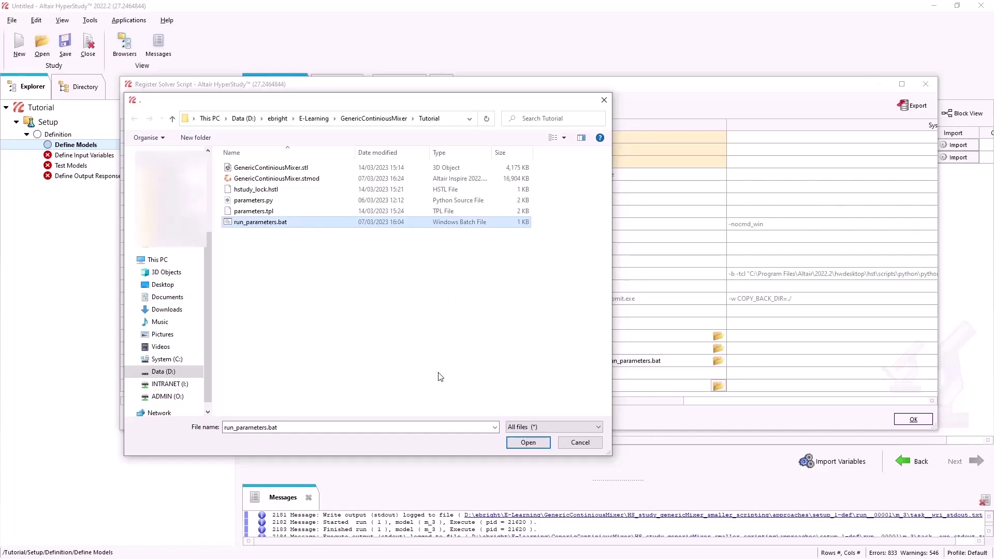
left_click(529, 443)
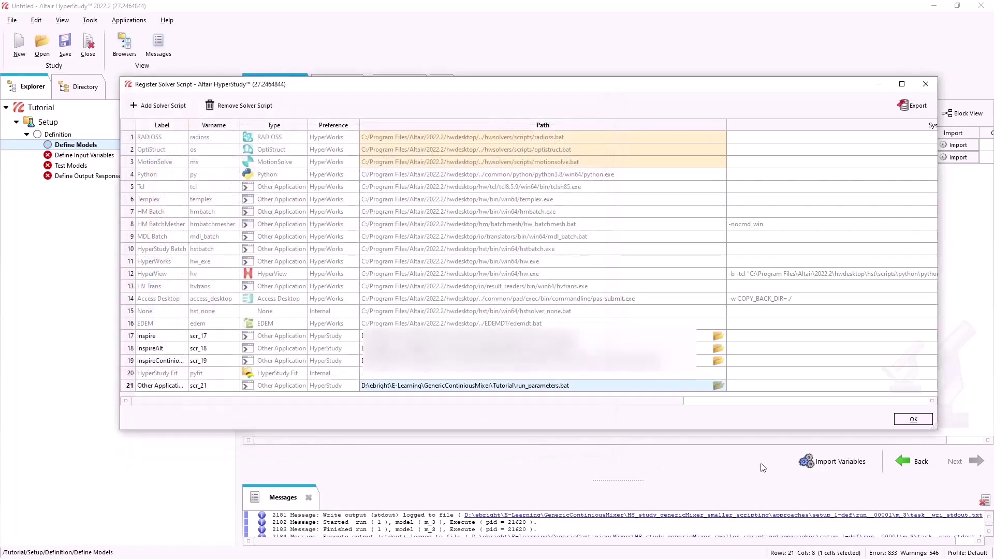
left_click(913, 421)
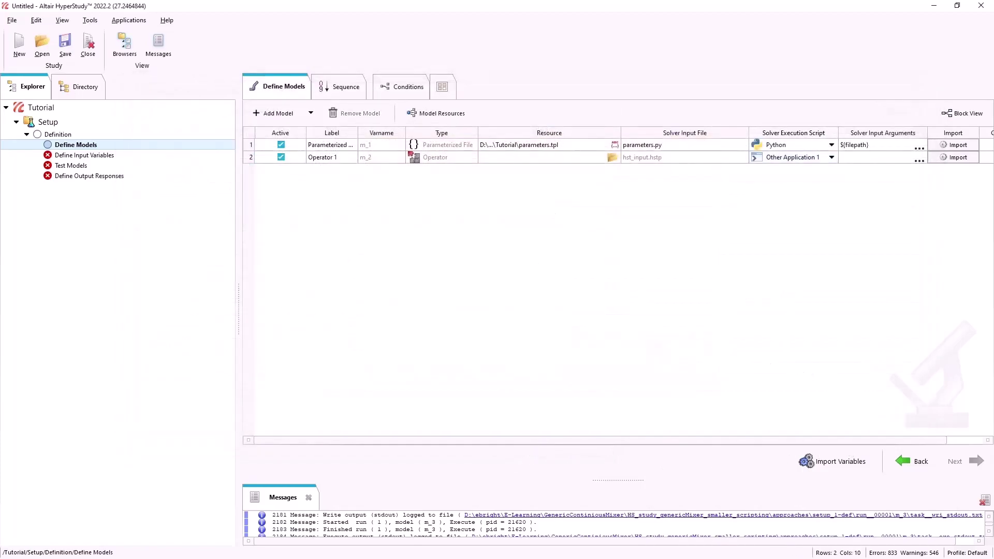
- Import the variables from the models and set both the lower bound and the nominal of columns to 10
left_click(833, 468)
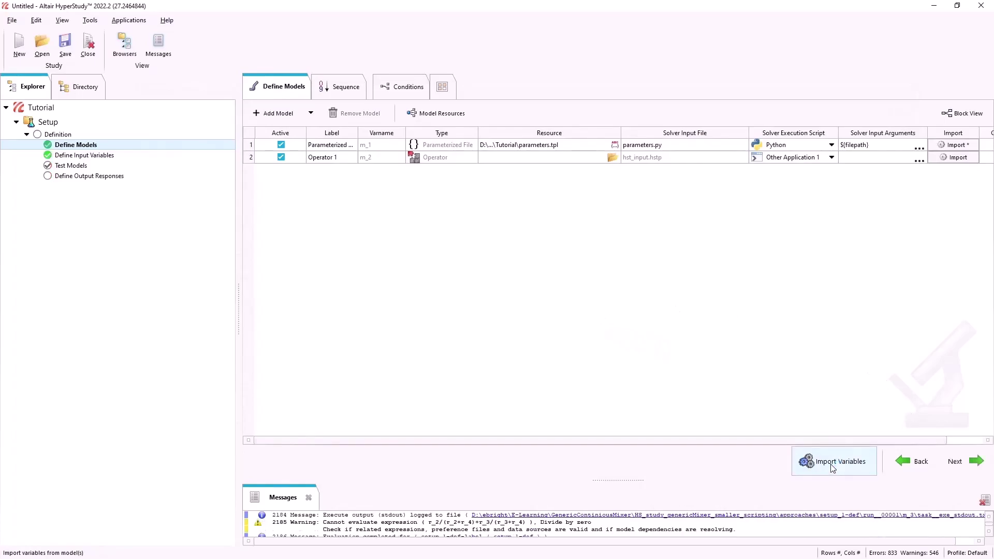
left_click(965, 467)
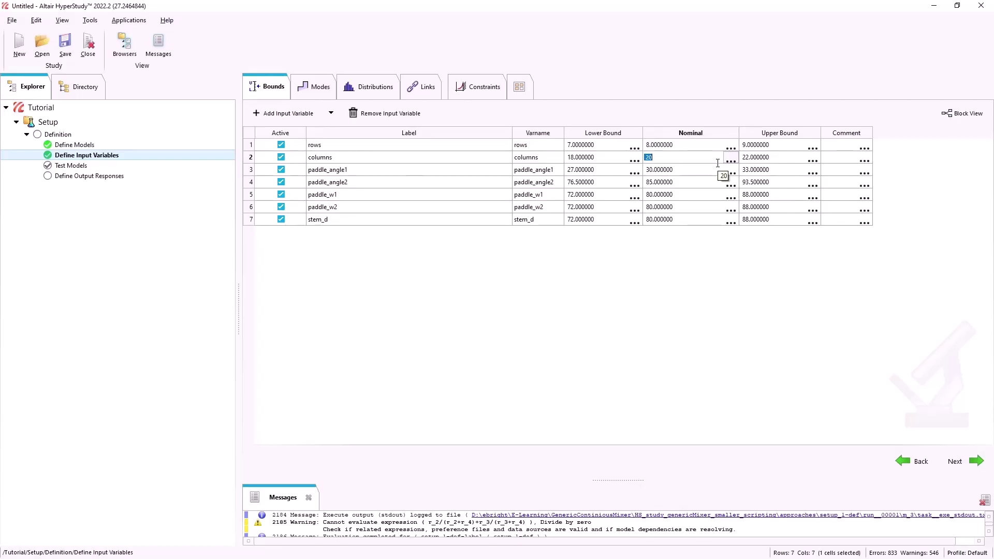
double_click(610, 158)
type("10")
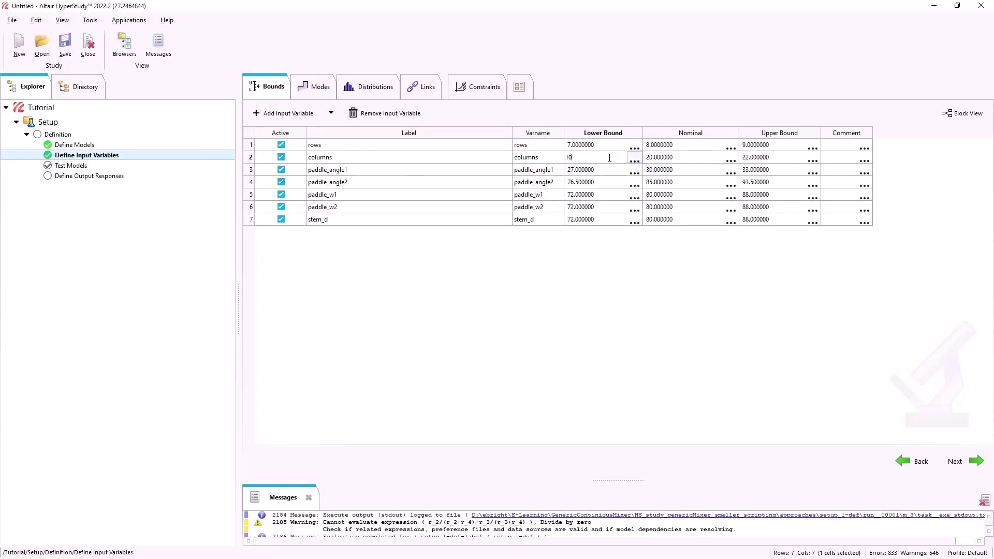
key("Tab")
type("10")
key("Return")
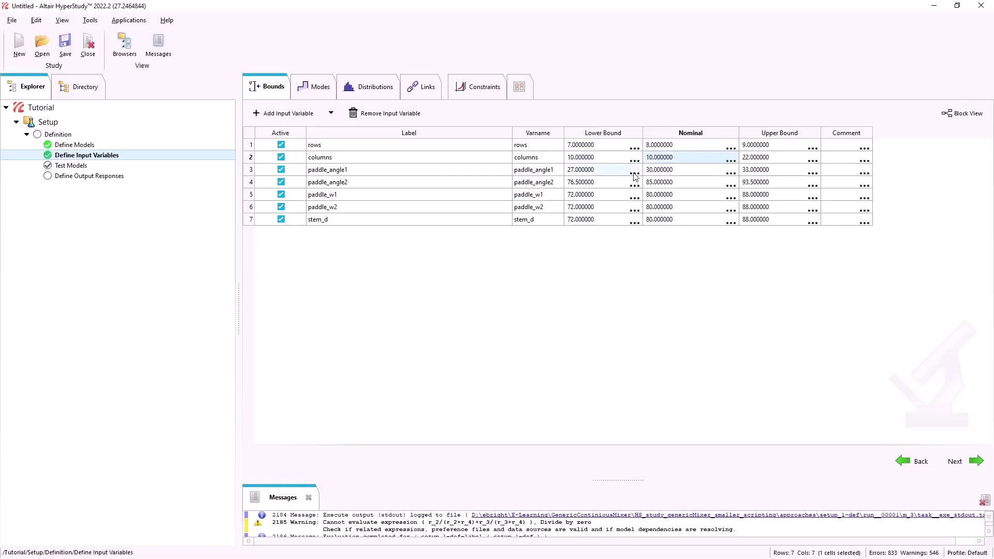
- Set the nominal value of paddle_angle1 to 45 and of paddle_angle2 to 90
double_click(661, 171)
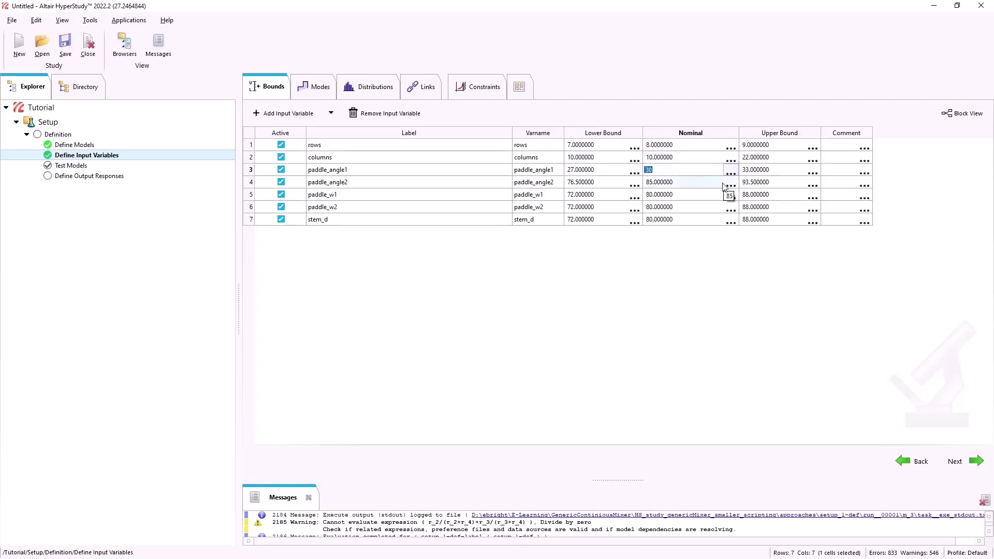
type("45")
key("Return")
double_click(683, 182)
type("90")
key("Return")
- Run the definition to test both models and enlarge the message log
left_click(964, 461)
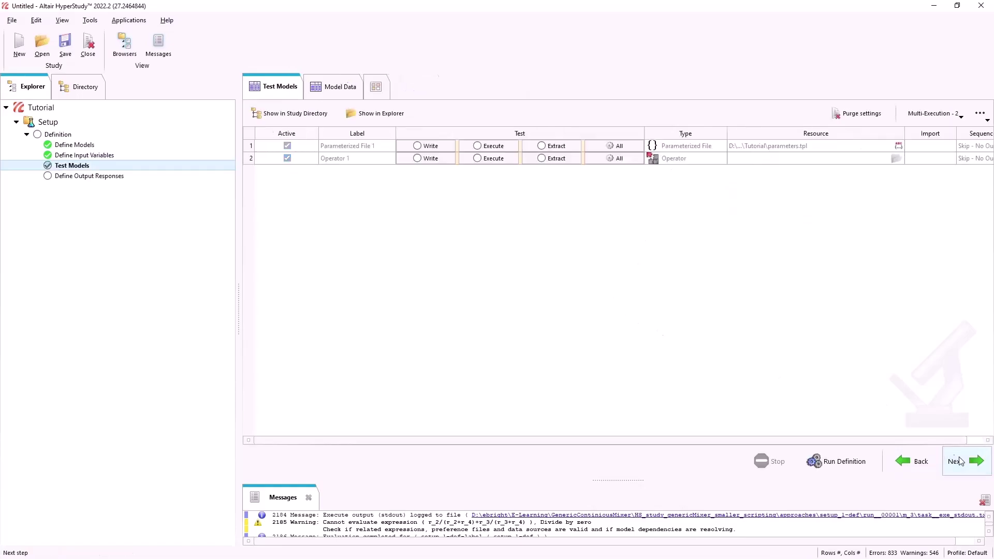
left_click(836, 461)
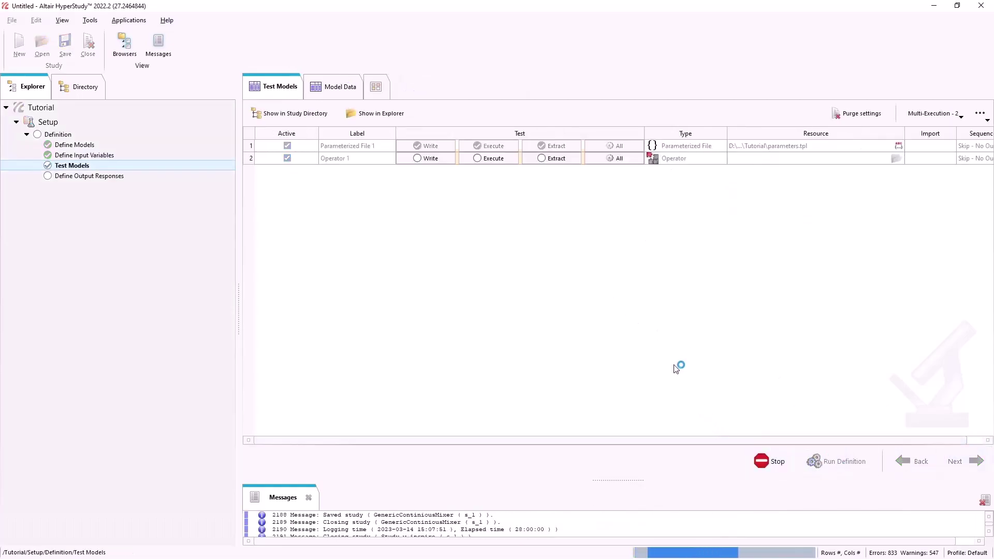
left_click_drag(596, 480, 600, 348)
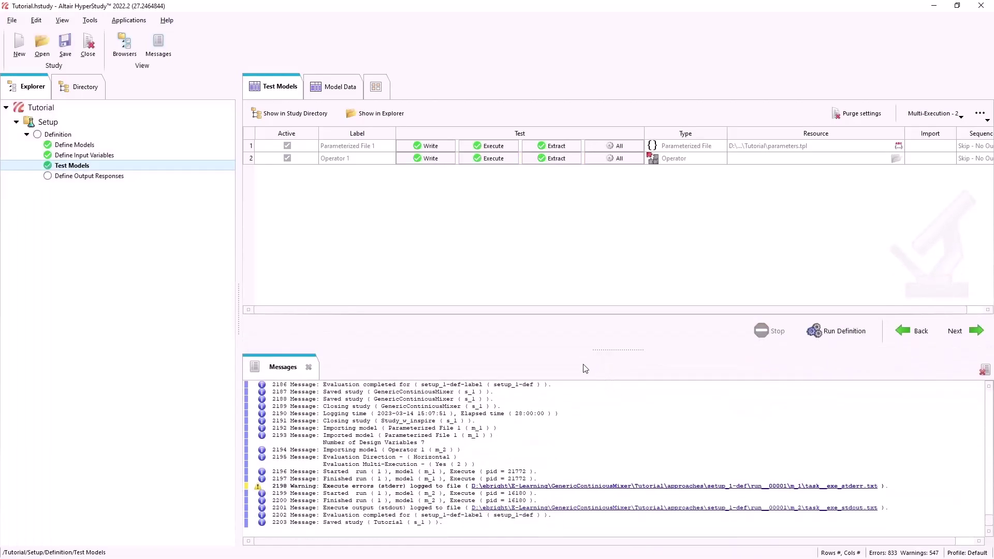
- Examine the files written to the m_1 folder of run__00001 in the file explorer
left_click(379, 115)
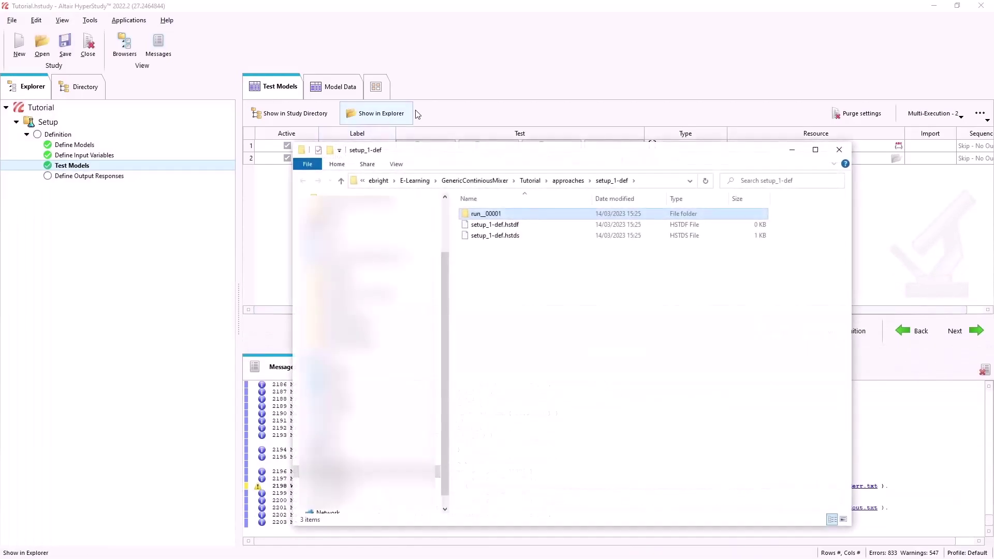
double_click(506, 213)
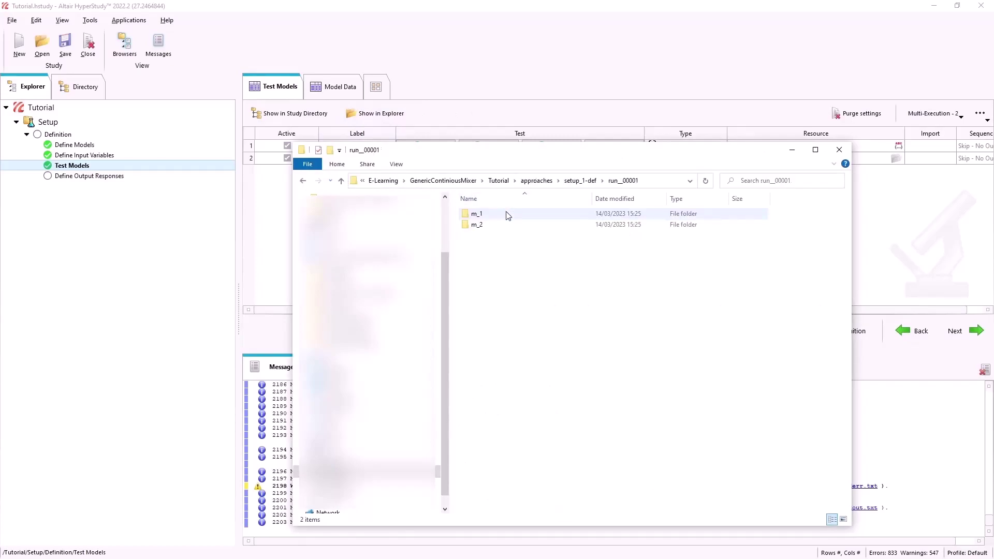
left_click(507, 217)
double_click(507, 217)
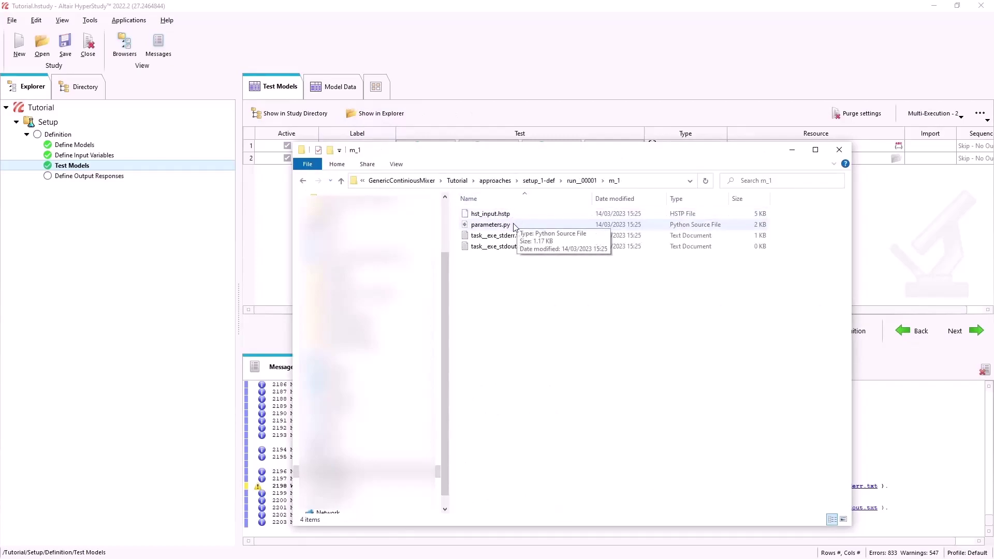
left_click(839, 150)
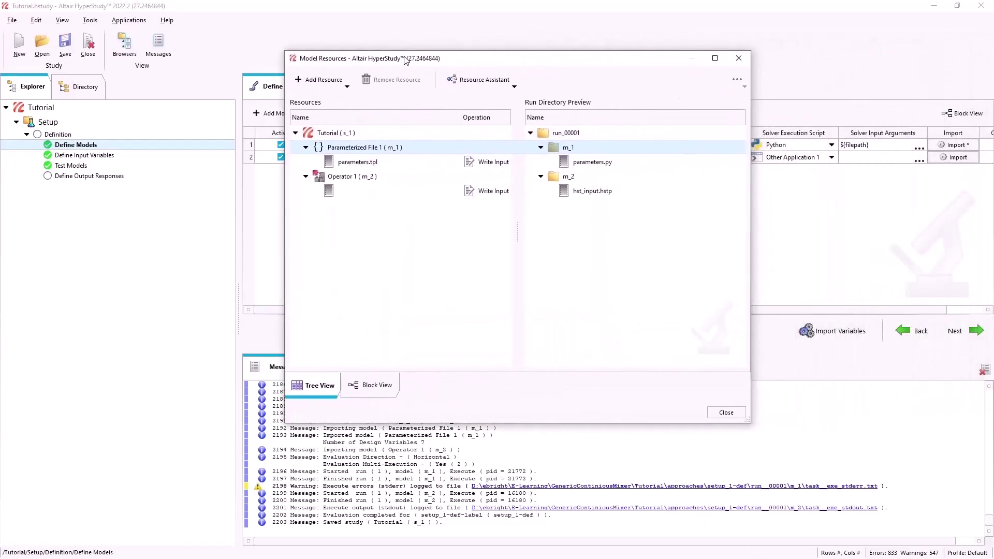
- Add parameters.py from the m_1 run folder as an output file of Parameterized File 1 in the model resources
right_click(405, 148)
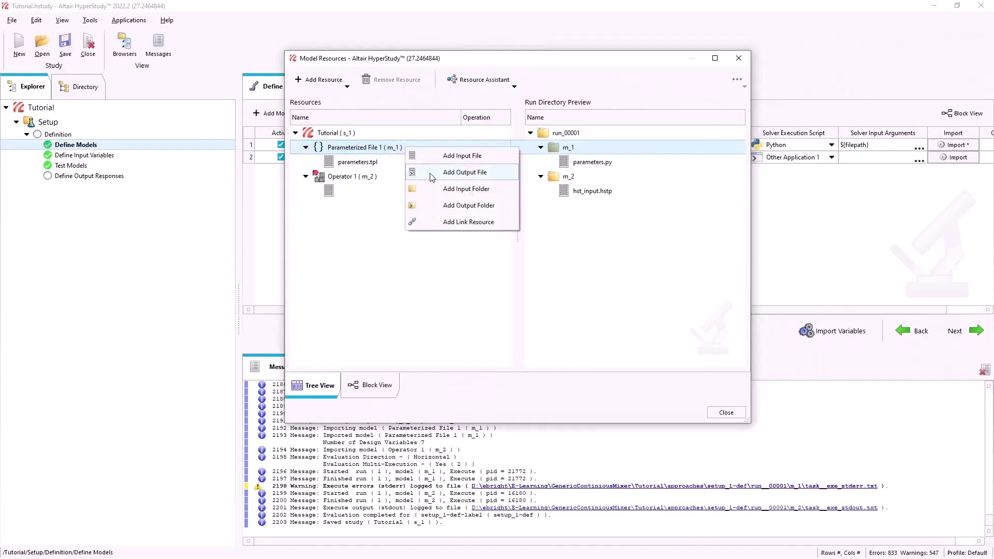
left_click(447, 177)
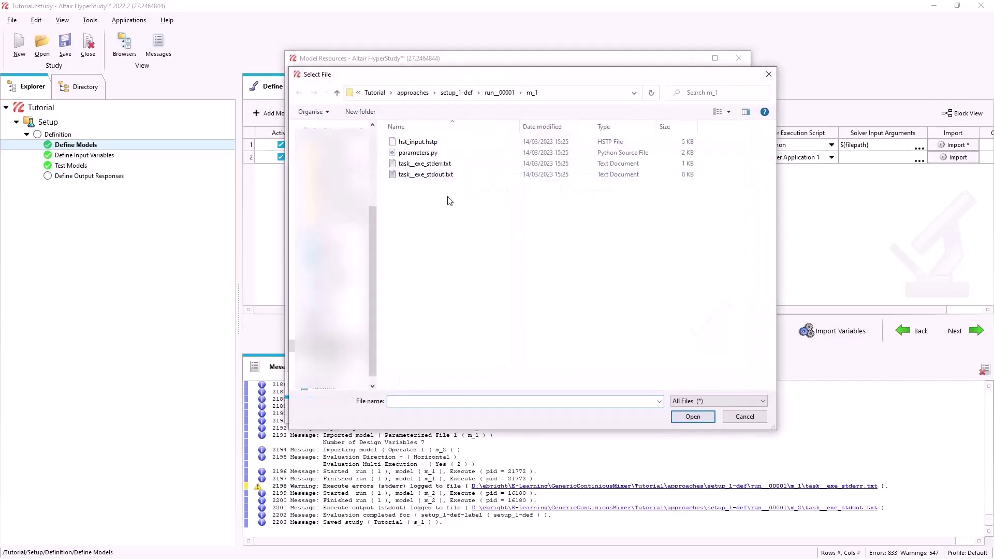
left_click(443, 153)
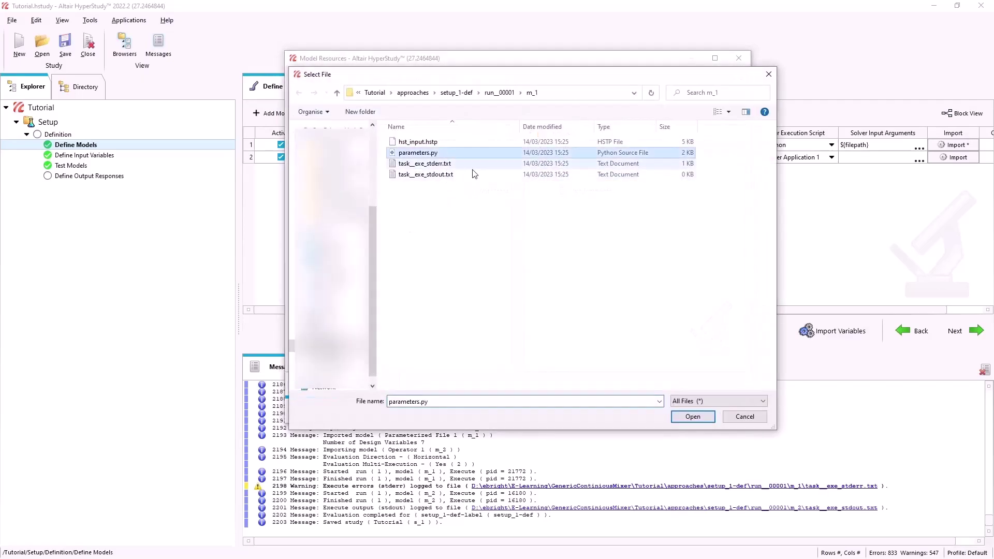
left_click(692, 418)
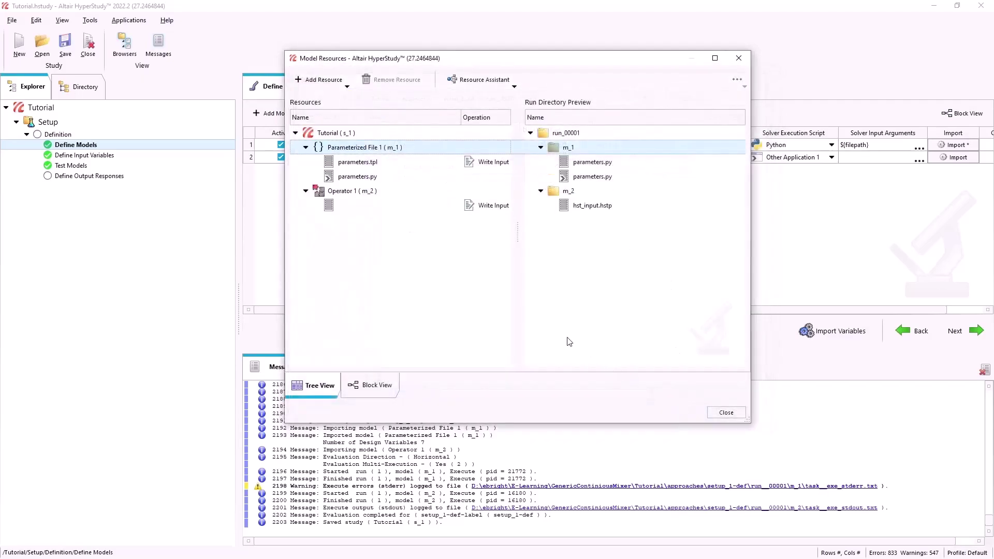
- Add a link resource to Operator 1 that points to the parameters.py output of Parameterized File 1
right_click(408, 195)
left_click(443, 270)
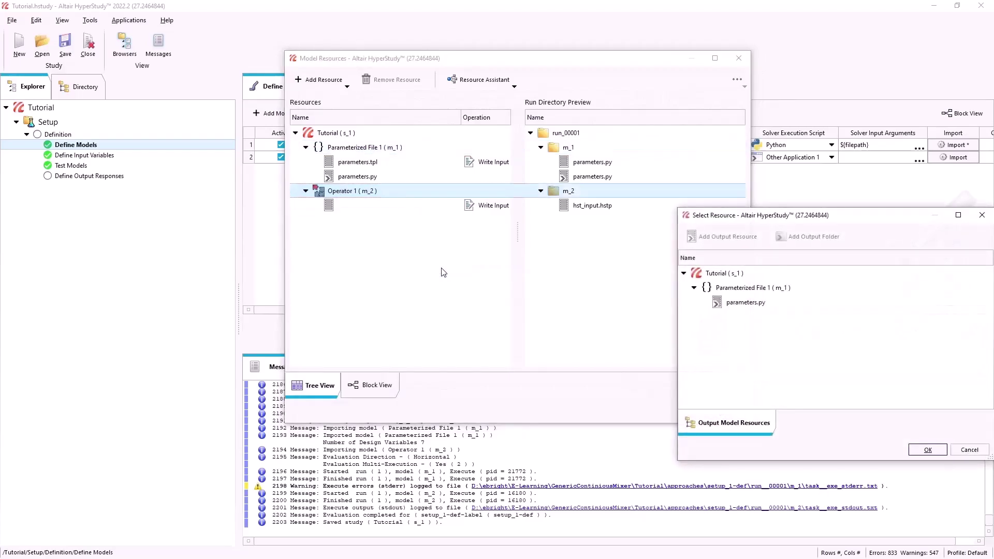
left_click(770, 306)
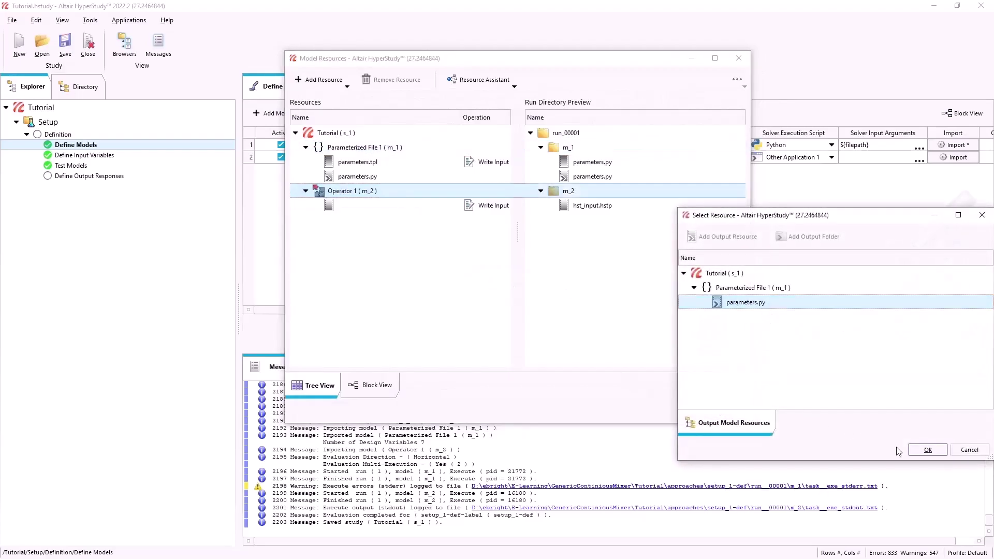
left_click(924, 450)
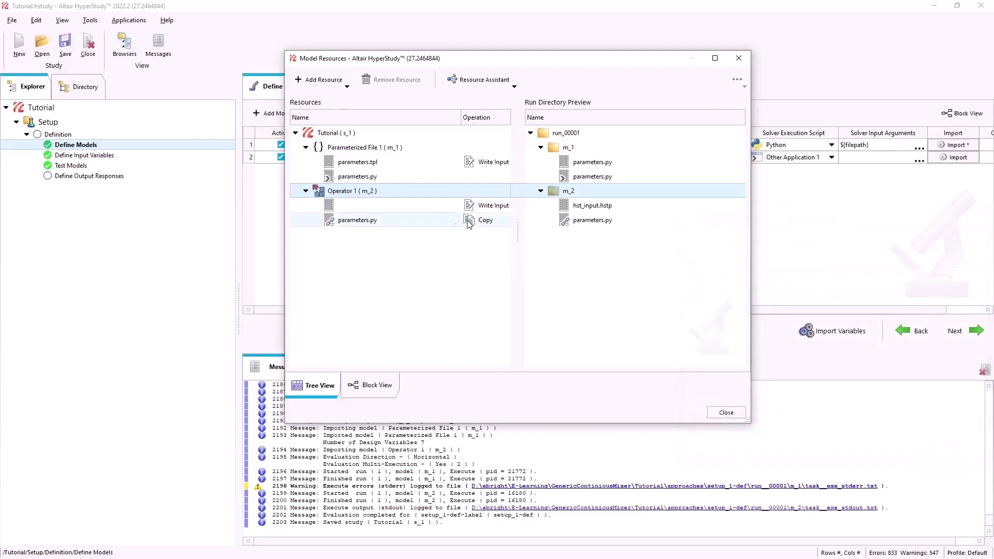
- Add GenericContiniousMixer.stmod from the Tutorial folder as an input file of Operator 1 with the operation Copy
right_click(411, 195)
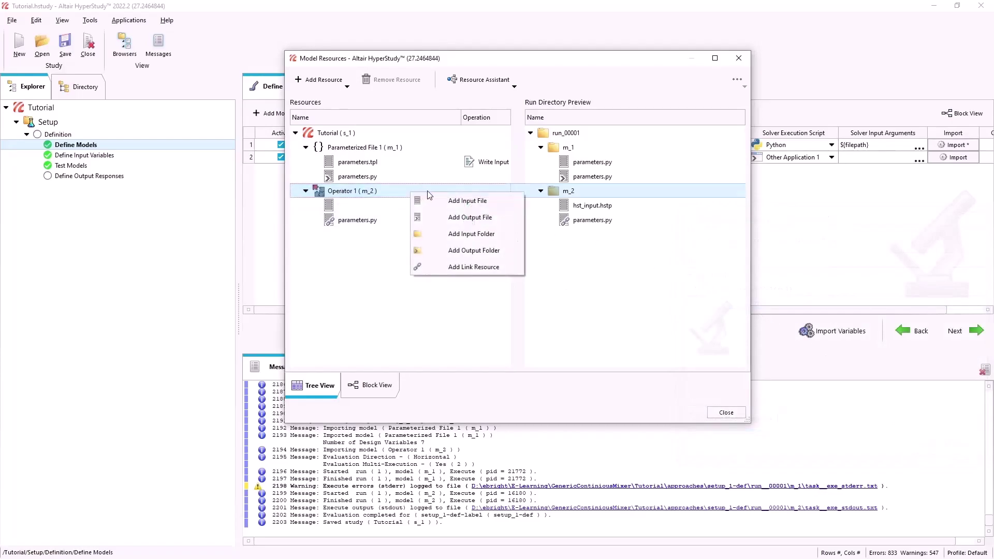
left_click(452, 204)
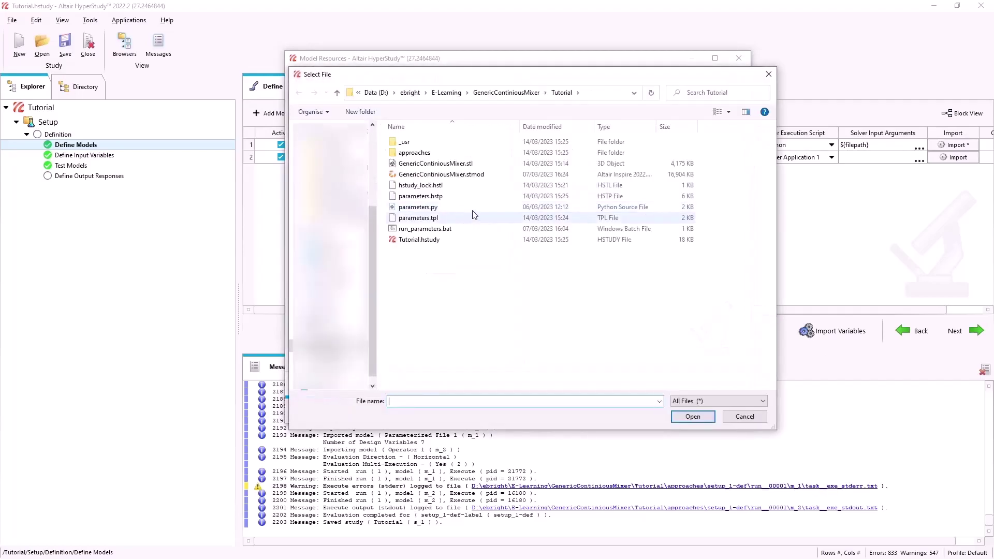
left_click(477, 177)
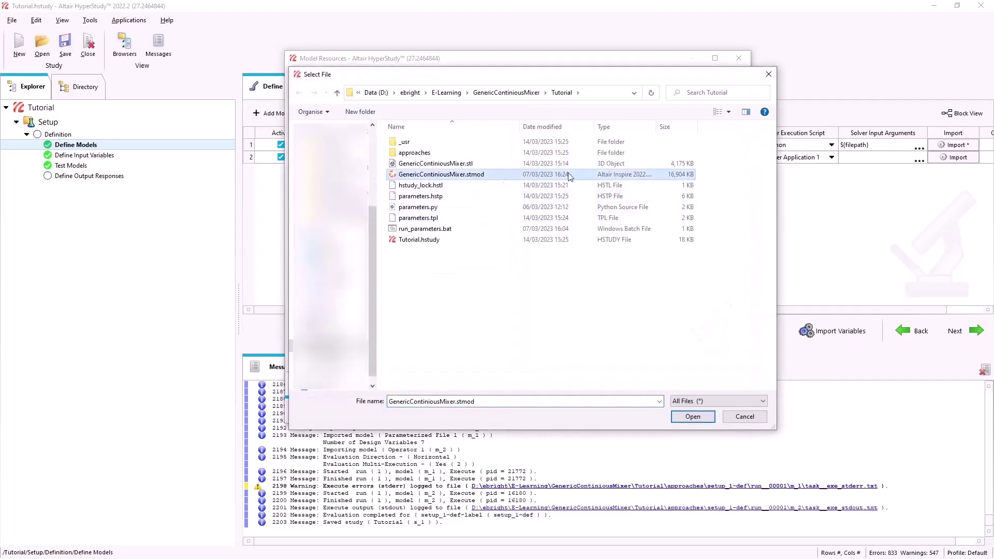
left_click(693, 416)
left_click(493, 235)
left_click(494, 236)
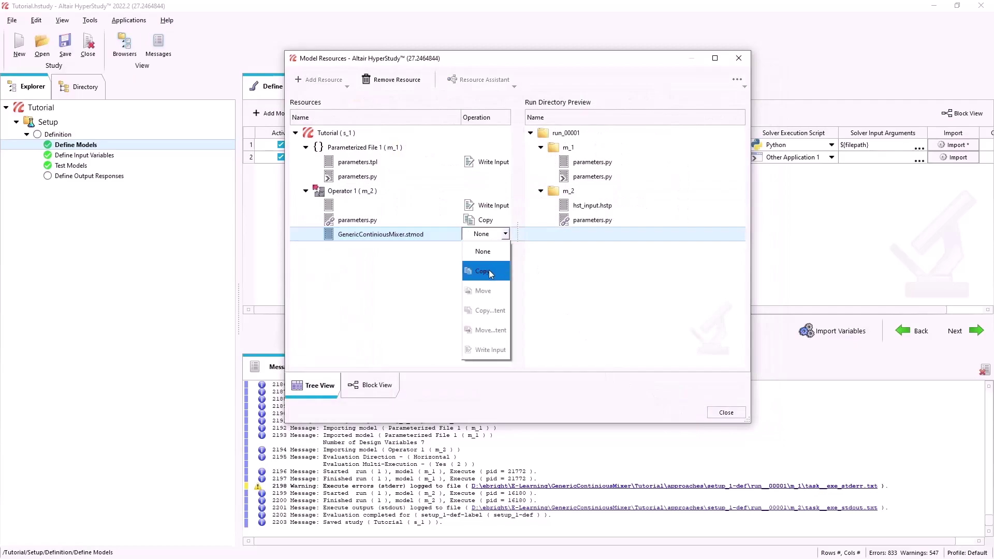
left_click(489, 270)
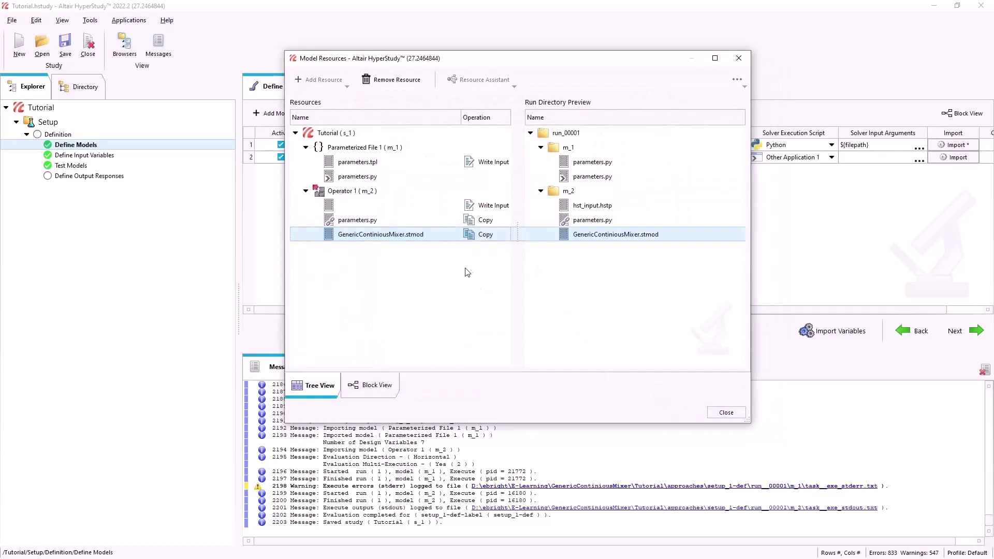
- Finish the model resources setup and set both the lower bound and nominal value of the columns variable to 10
left_click(720, 414)
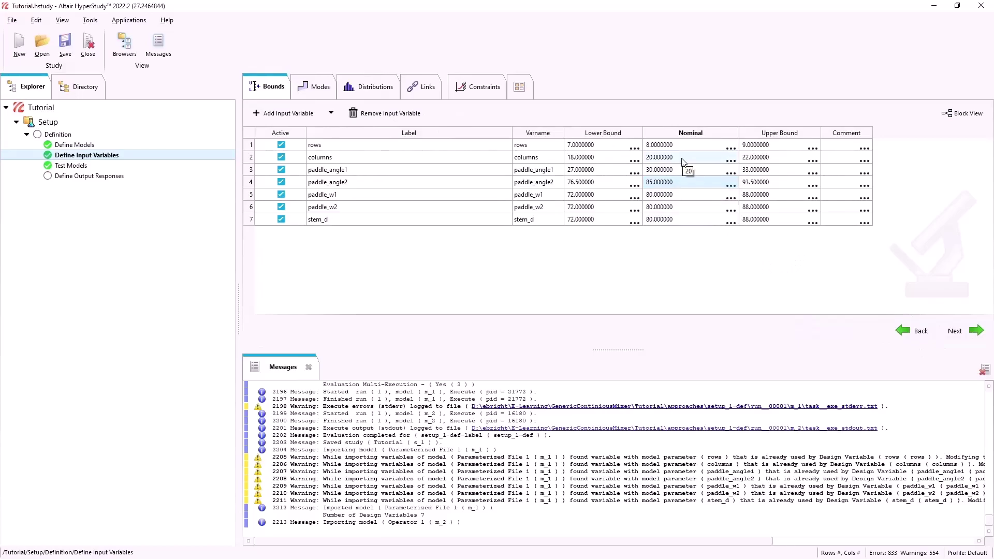
left_click(600, 160)
double_click(600, 159)
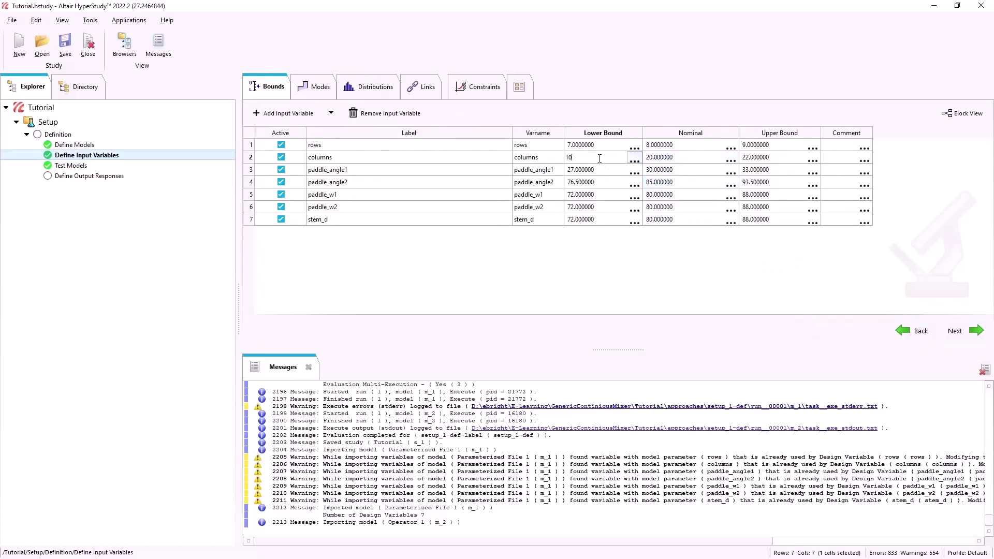
key("Tab")
type("10")
- Set both the nominal value and the upper bound of the paddle_angle1 variable to 45
double_click(666, 170)
type("45")
key("Tab")
type("45")
- Set both the nominal value and the lower bound of the rows variable to 6
double_click(680, 147)
type("6")
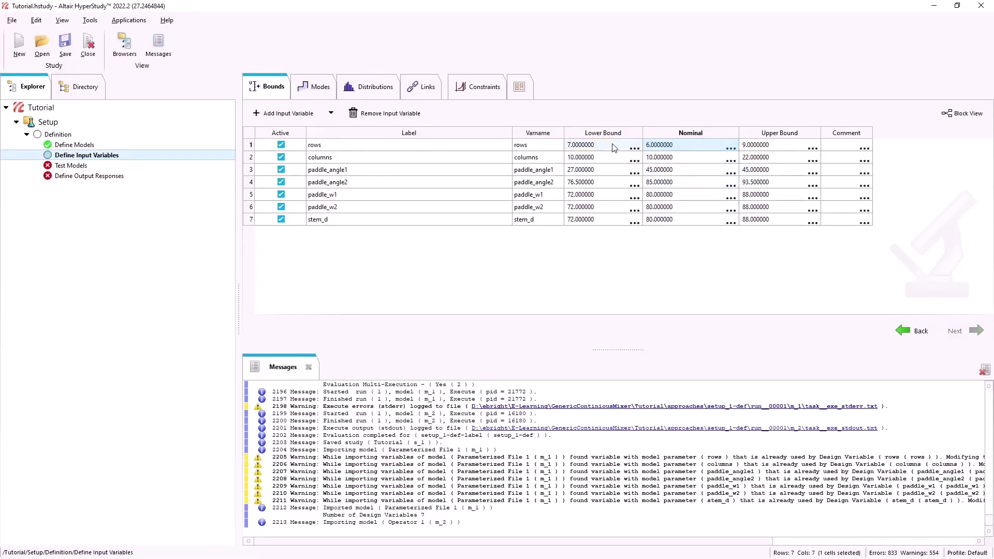
double_click(596, 145)
type("6")
key("Return")
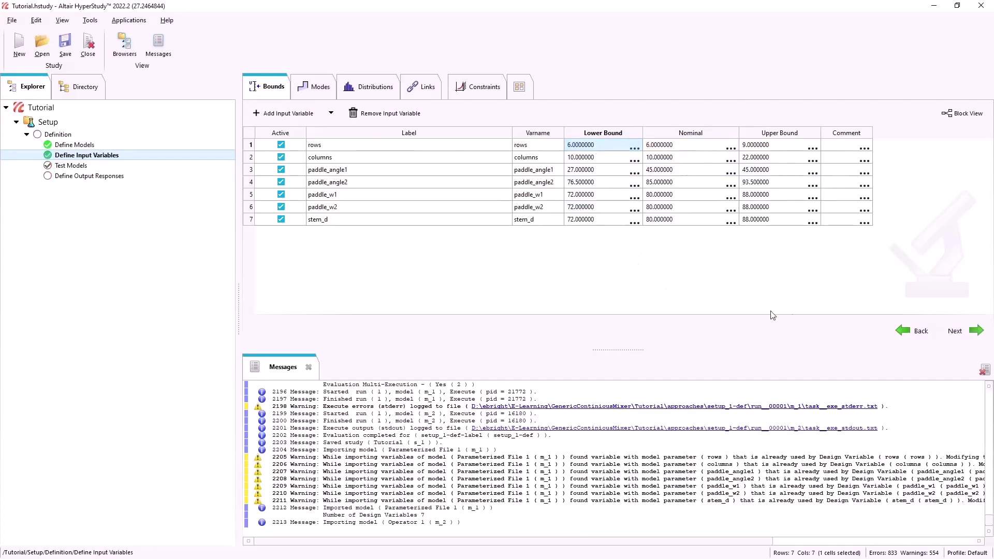
- Run the definition for both test models, deleting the existing evaluation files
left_click(955, 331)
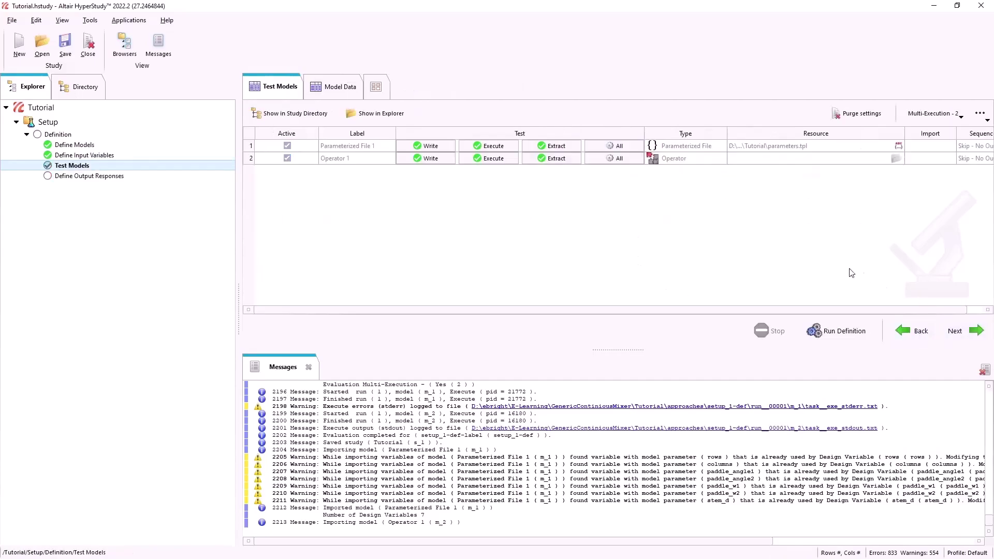
left_click(836, 331)
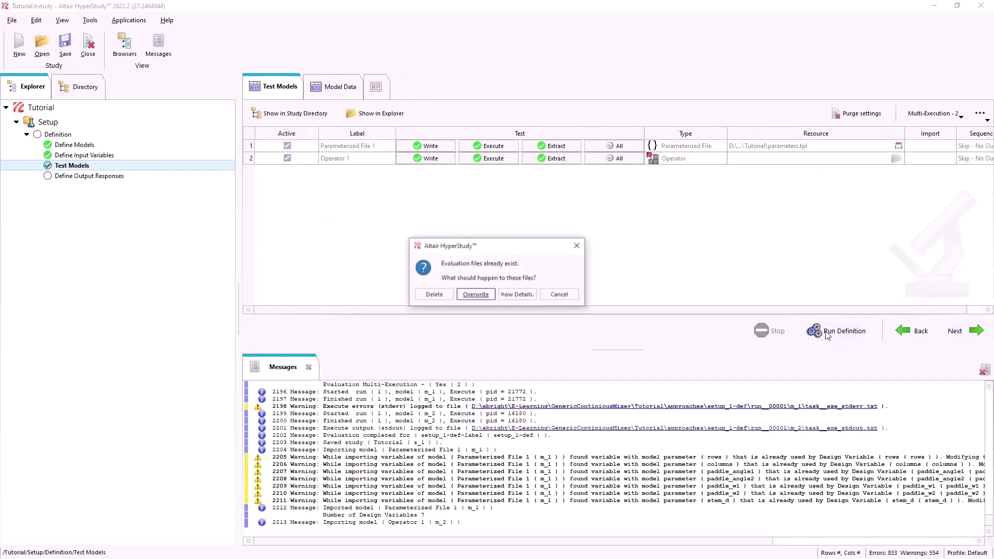
left_click(434, 295)
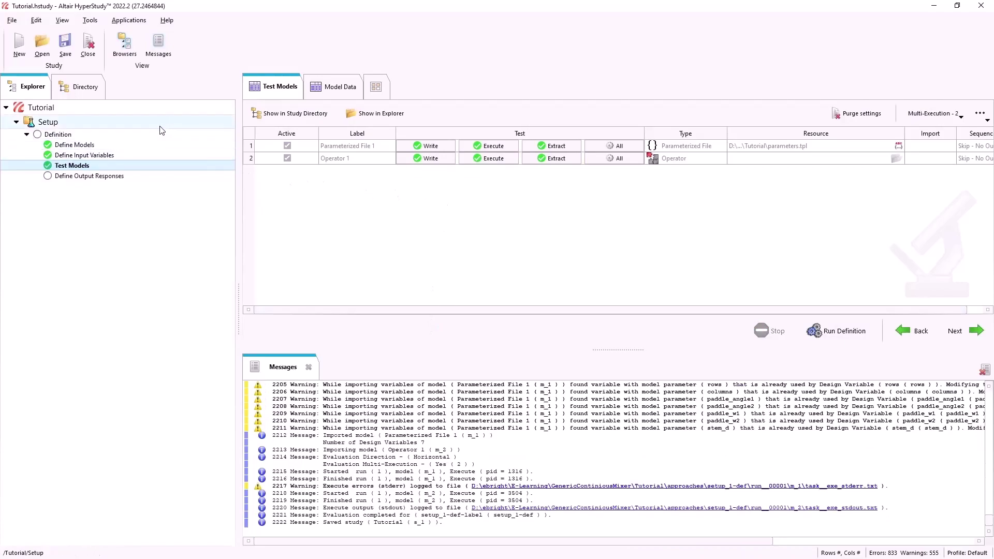
- Show the setup_1-def run files in the file explorer and open the m_2 folder of run__00001
left_click(373, 115)
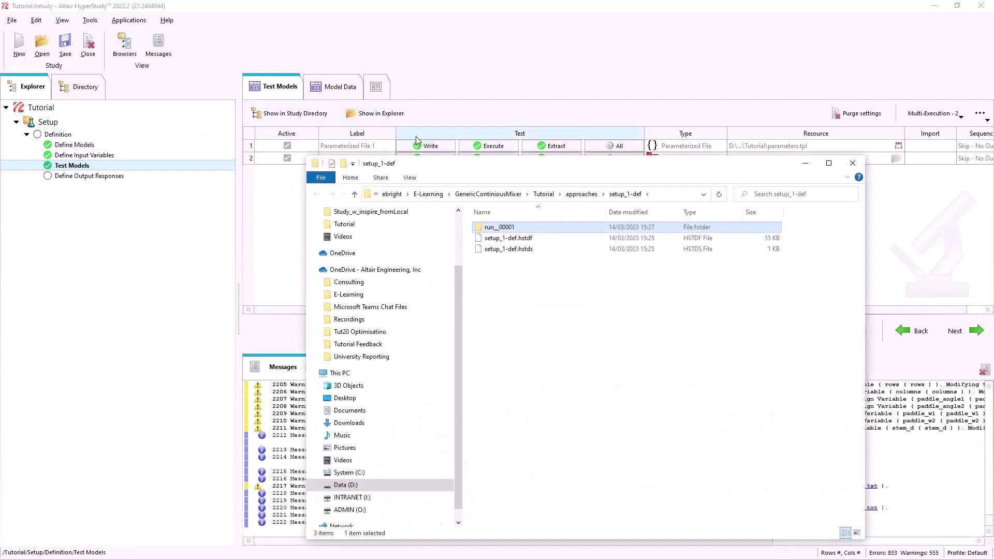
double_click(511, 229)
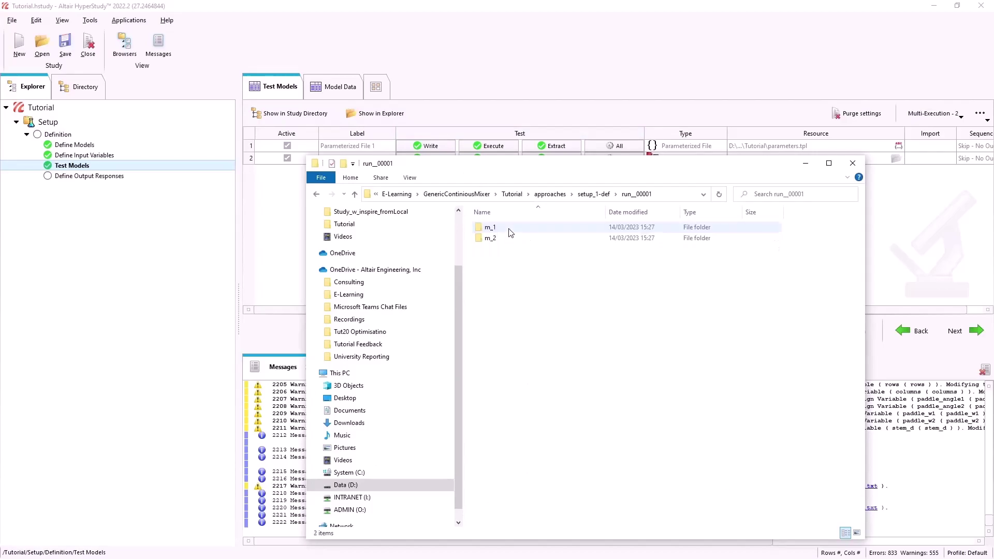
left_click(534, 241)
double_click(534, 240)
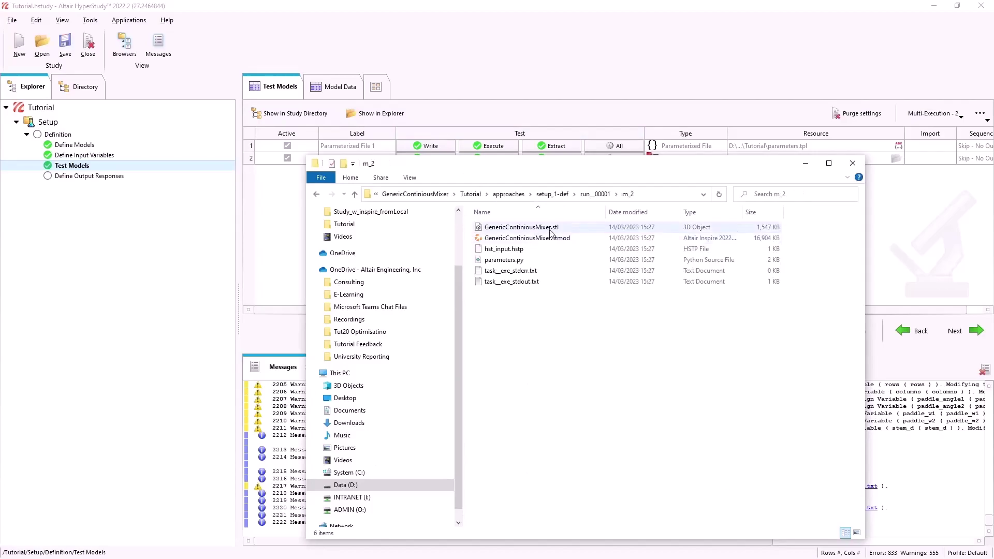
- Open GenericContiniousMixer.stl from the m_2 folder in 3D Viewer and inspect the mixer's paddles up close
left_click(551, 229)
double_click(550, 228)
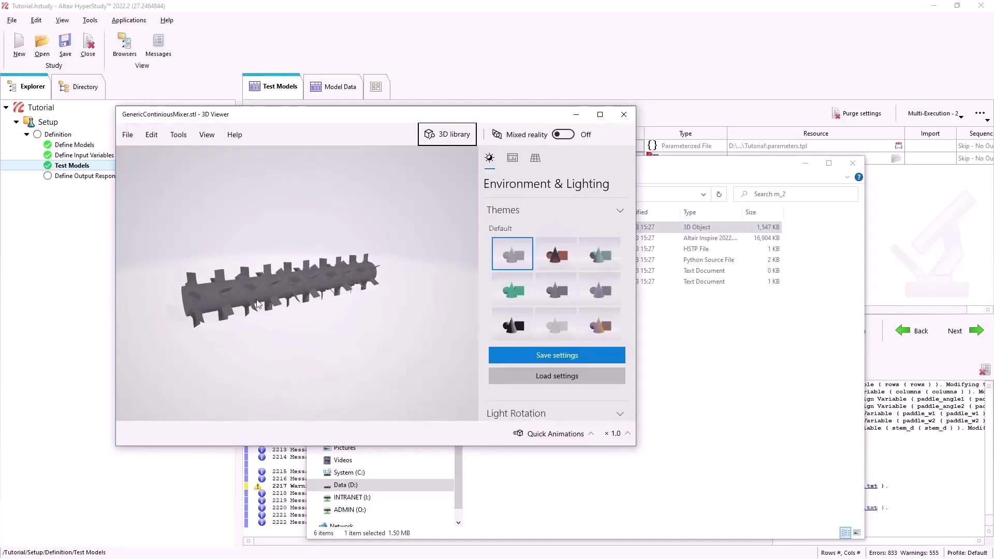
scroll(208, 297, "up", 3)
left_click_drag(208, 296, 322, 290)
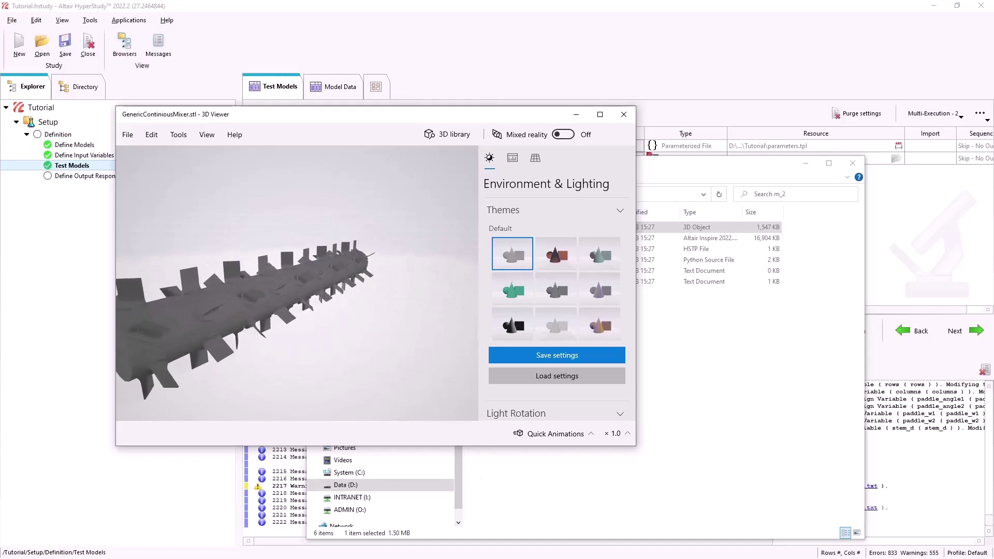